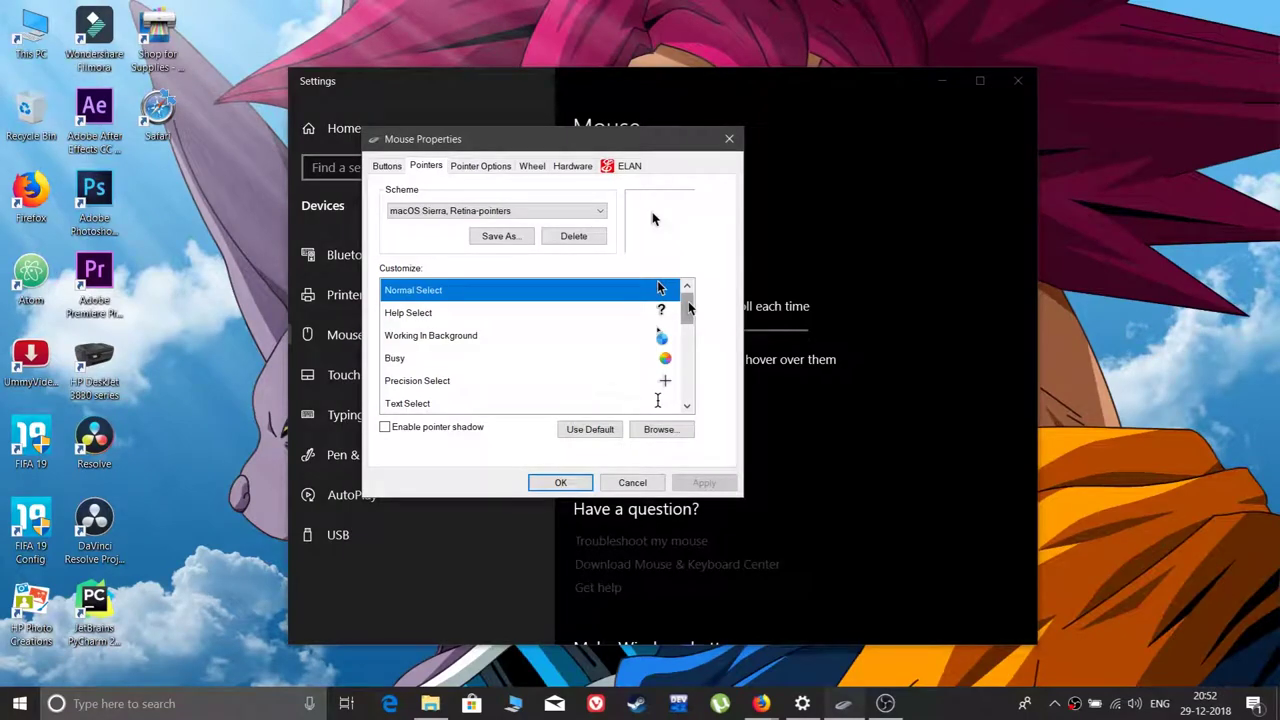
Look through the current cursors, then apply the Windows Default (system scheme) pointer scheme and clear the settings windows off the desktop
drag(688, 308, 688, 397)
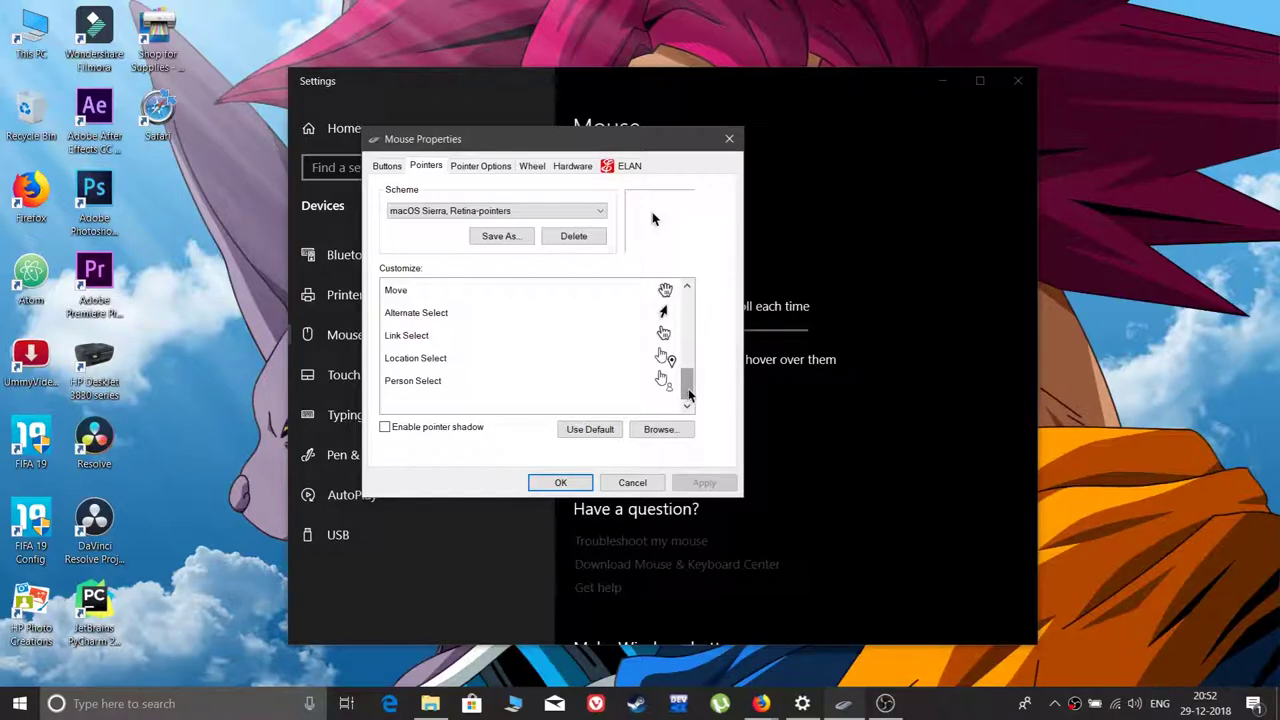
drag(688, 395, 703, 300)
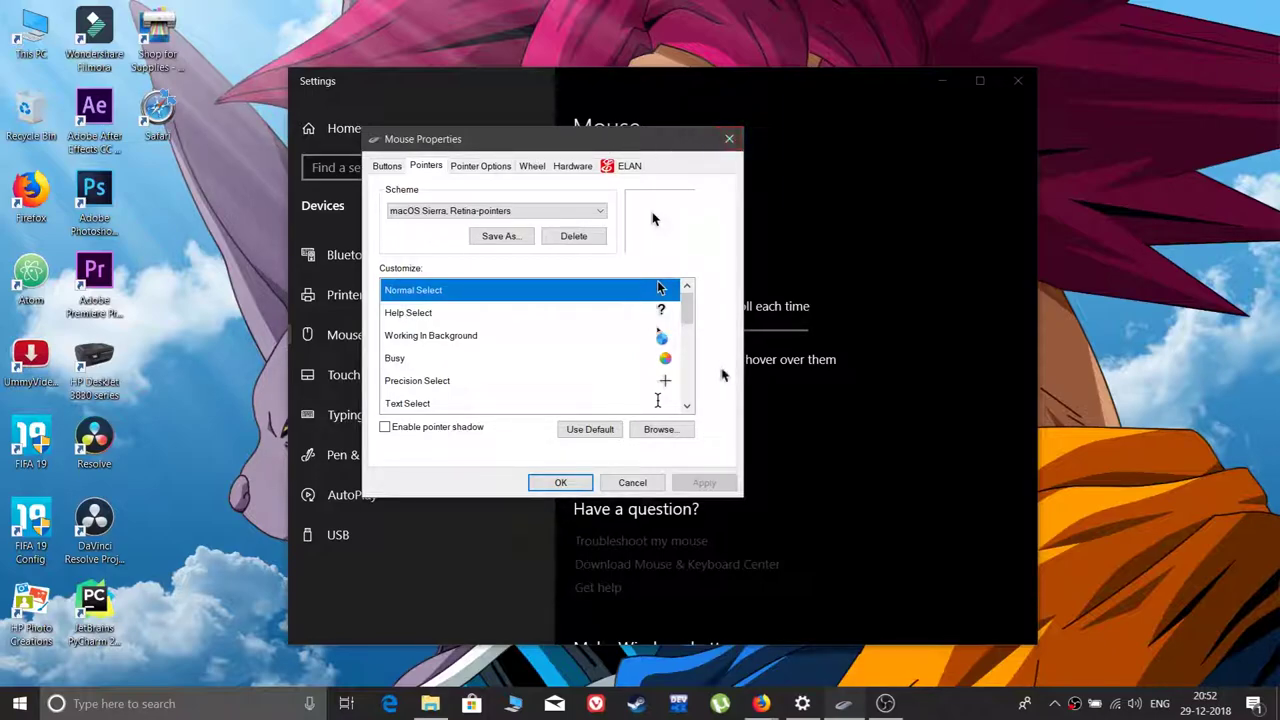
click(594, 215)
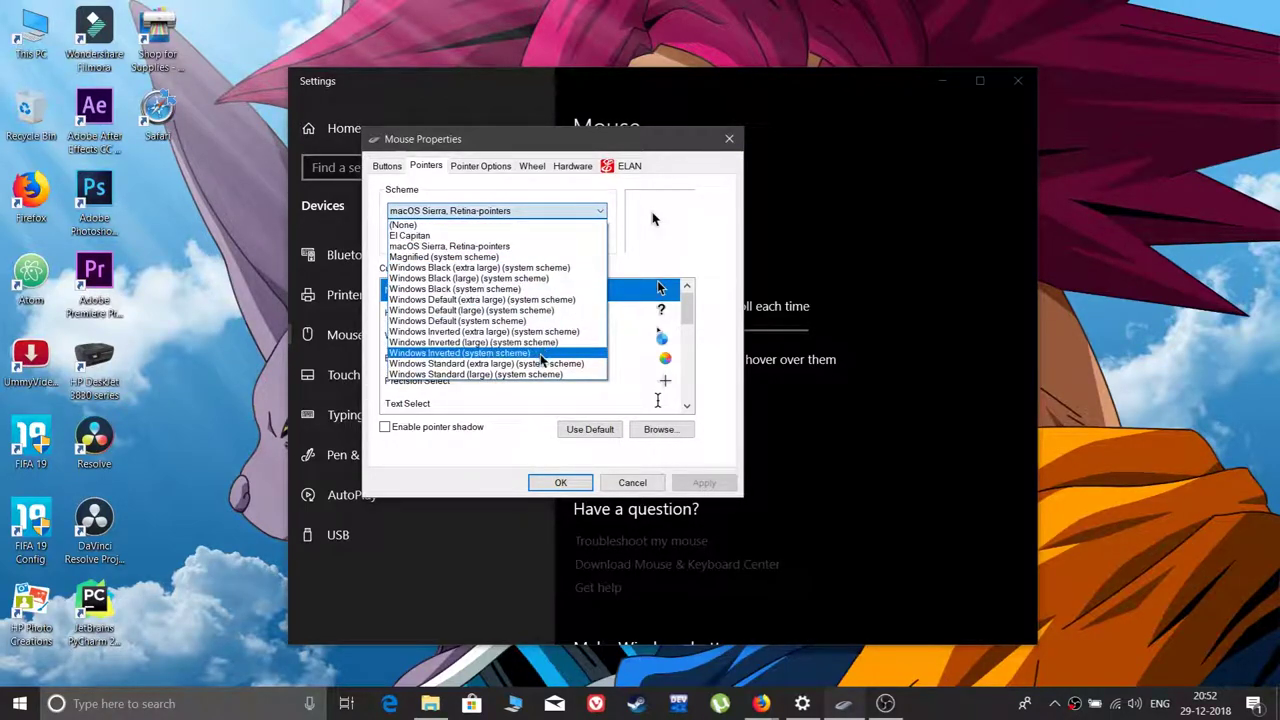
click(555, 321)
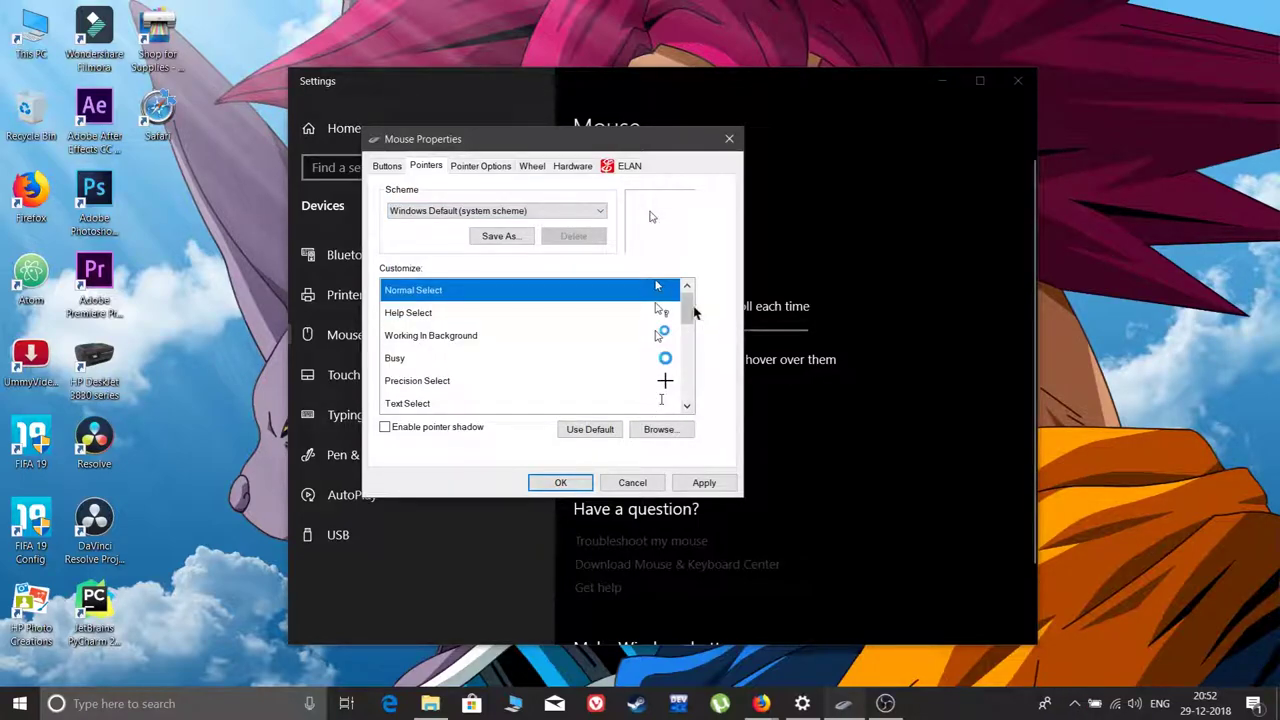
mouse_move(694, 309)
mouse_down()
mouse_move(692, 390)
mouse_move(690, 302)
mouse_up()
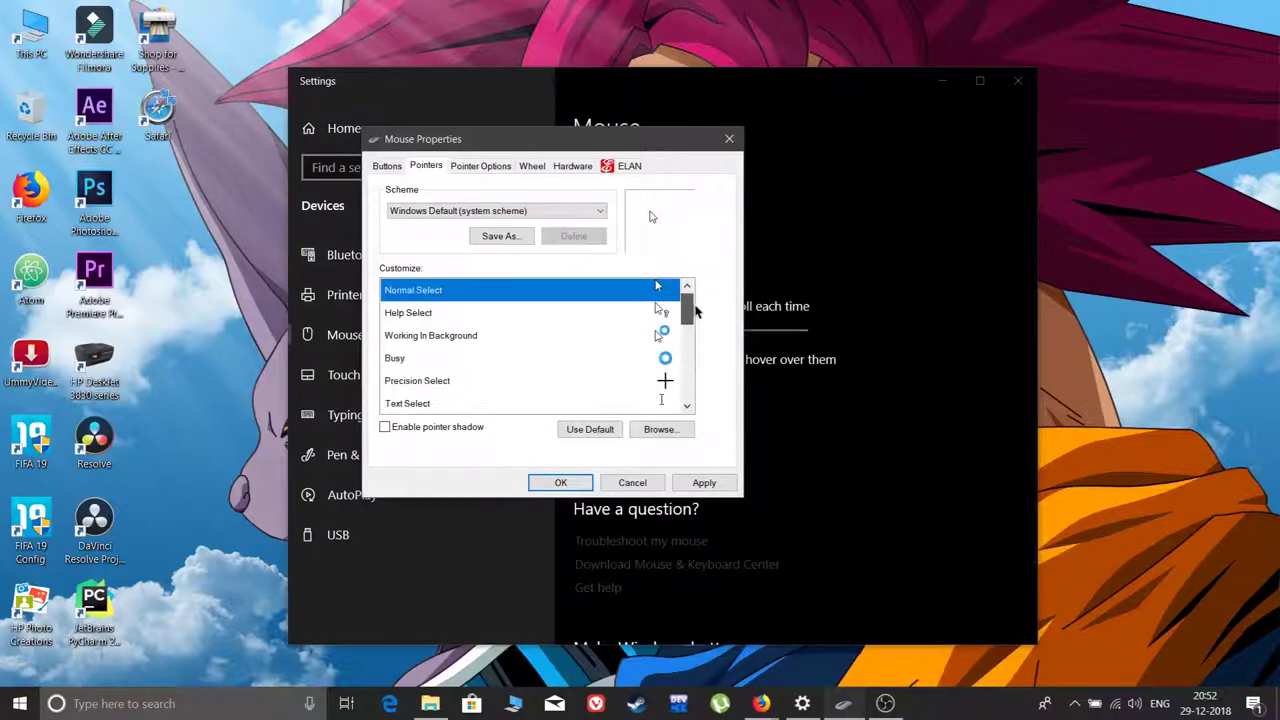
click(704, 482)
click(560, 482)
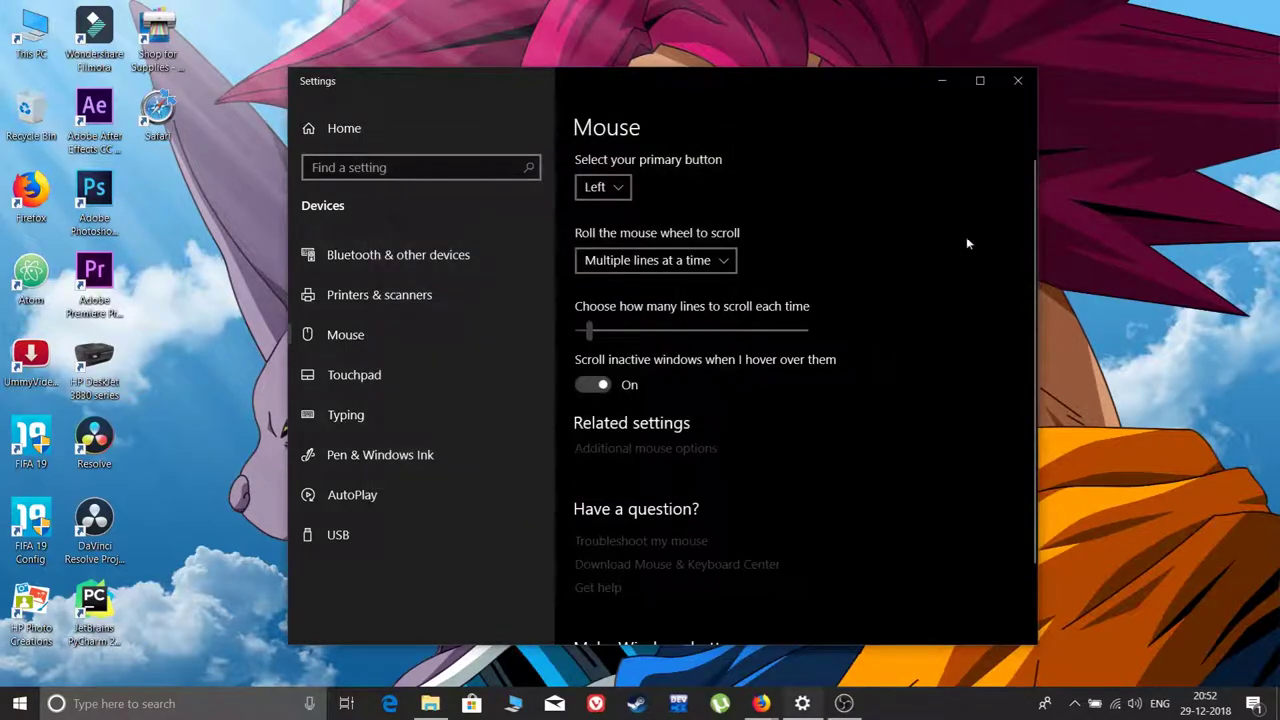
click(938, 80)
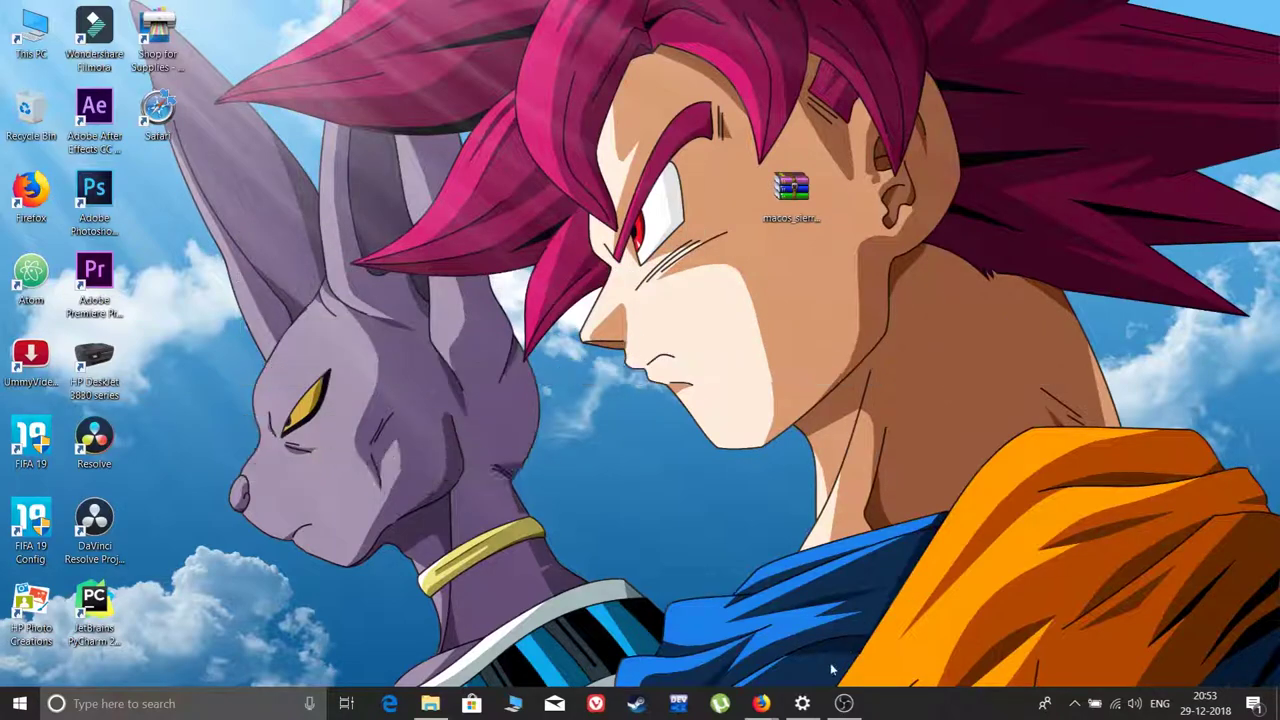
Switch to Firefox and download the macOS Sierra Retina cursors ZIP from the DeviantArt page, choosing Save File
mouse_move(762, 703)
click(865, 630)
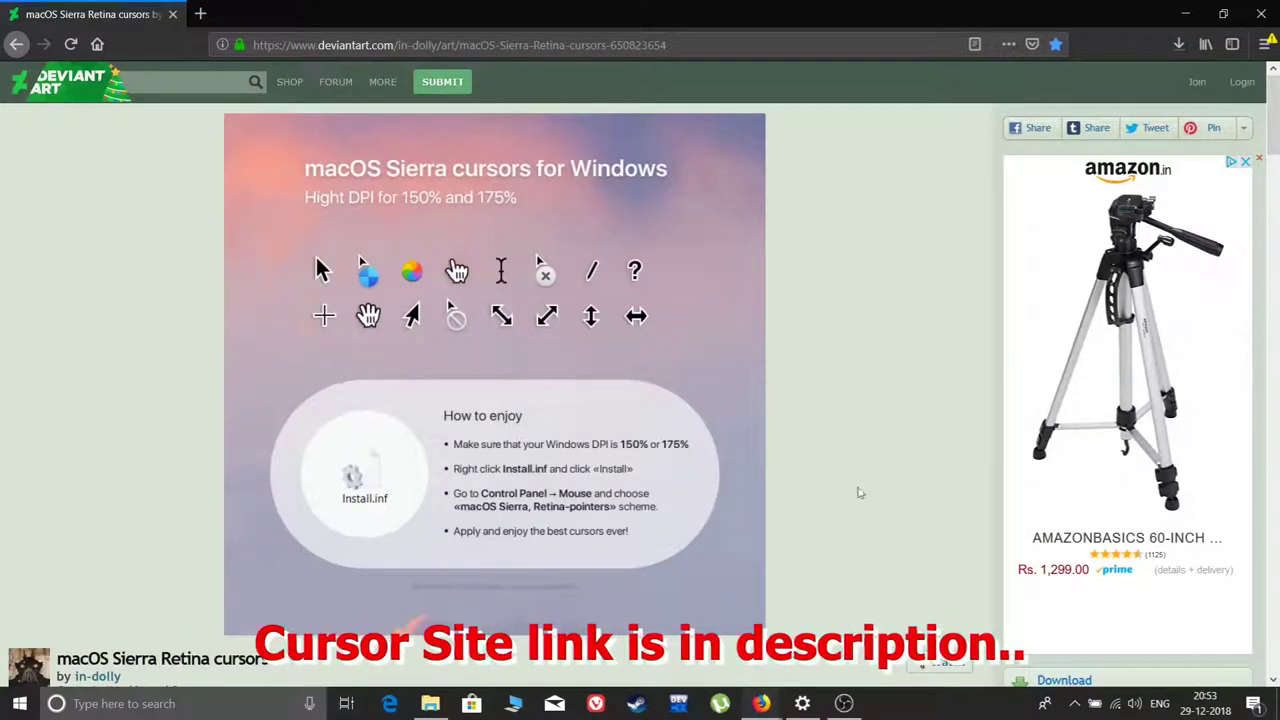
scroll(858, 490, down, 3)
scroll(858, 490, up, 3)
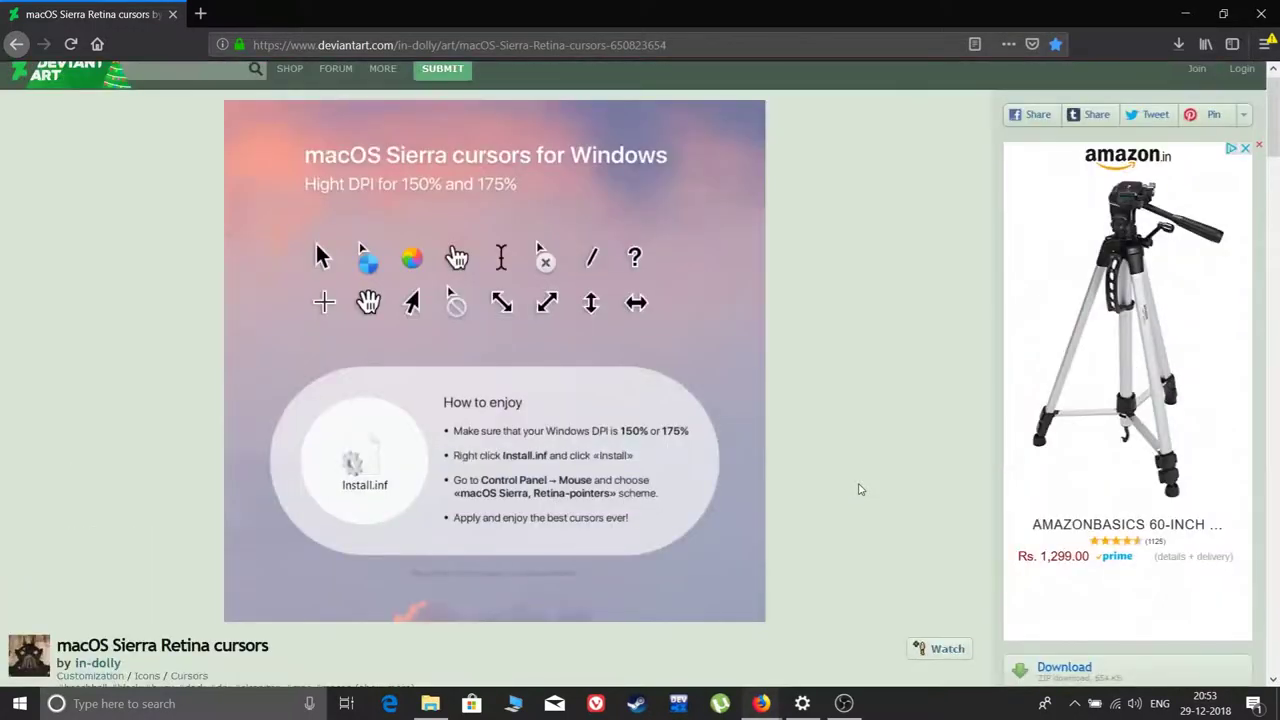
scroll(900, 470, down, 4)
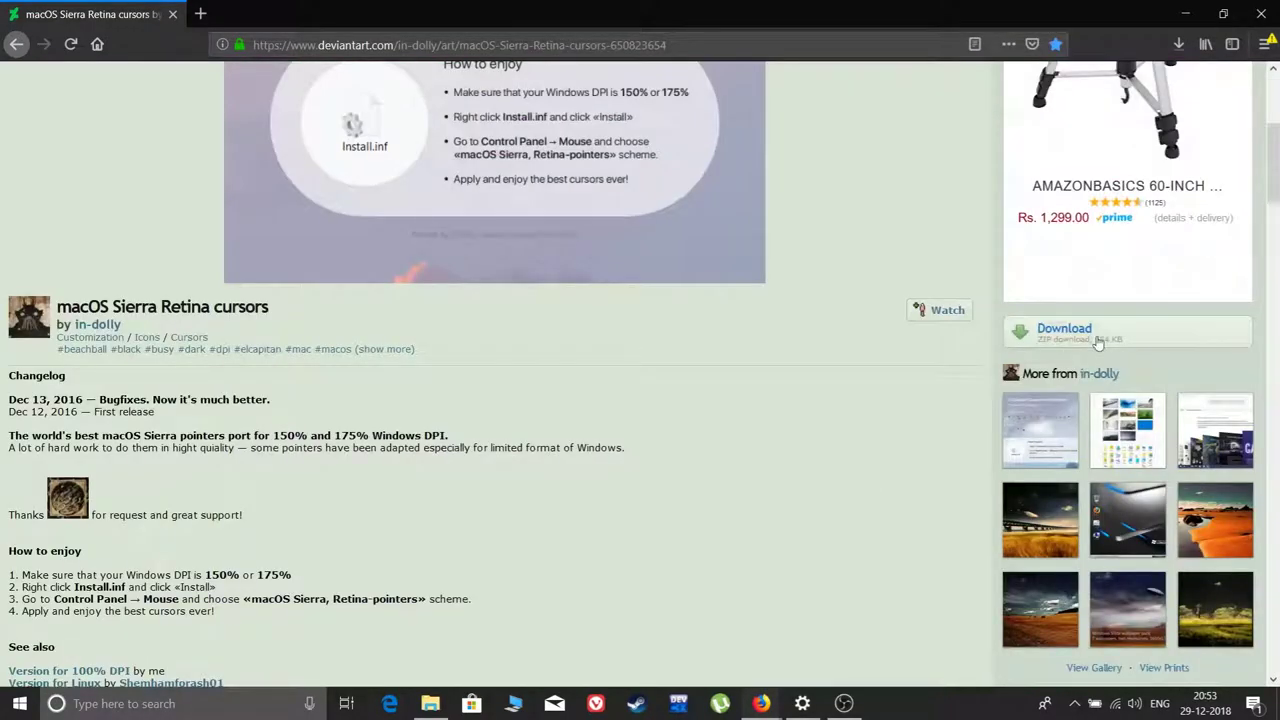
click(1098, 340)
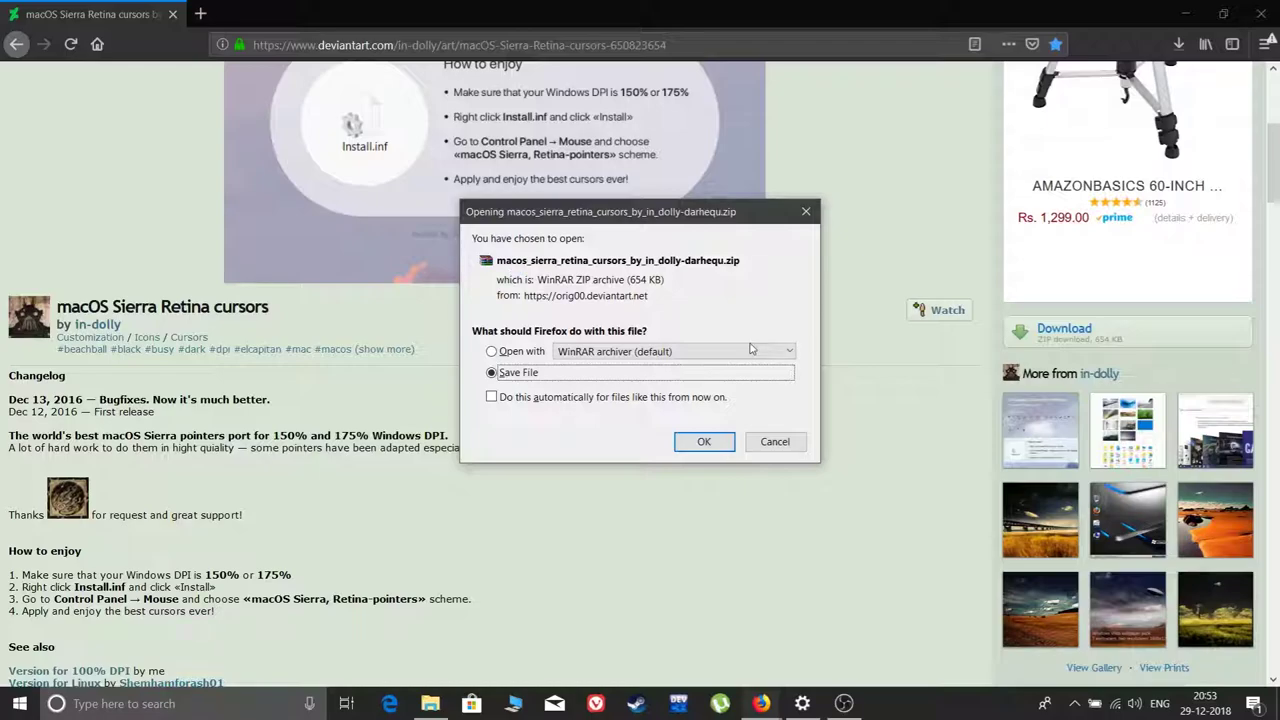
click(705, 446)
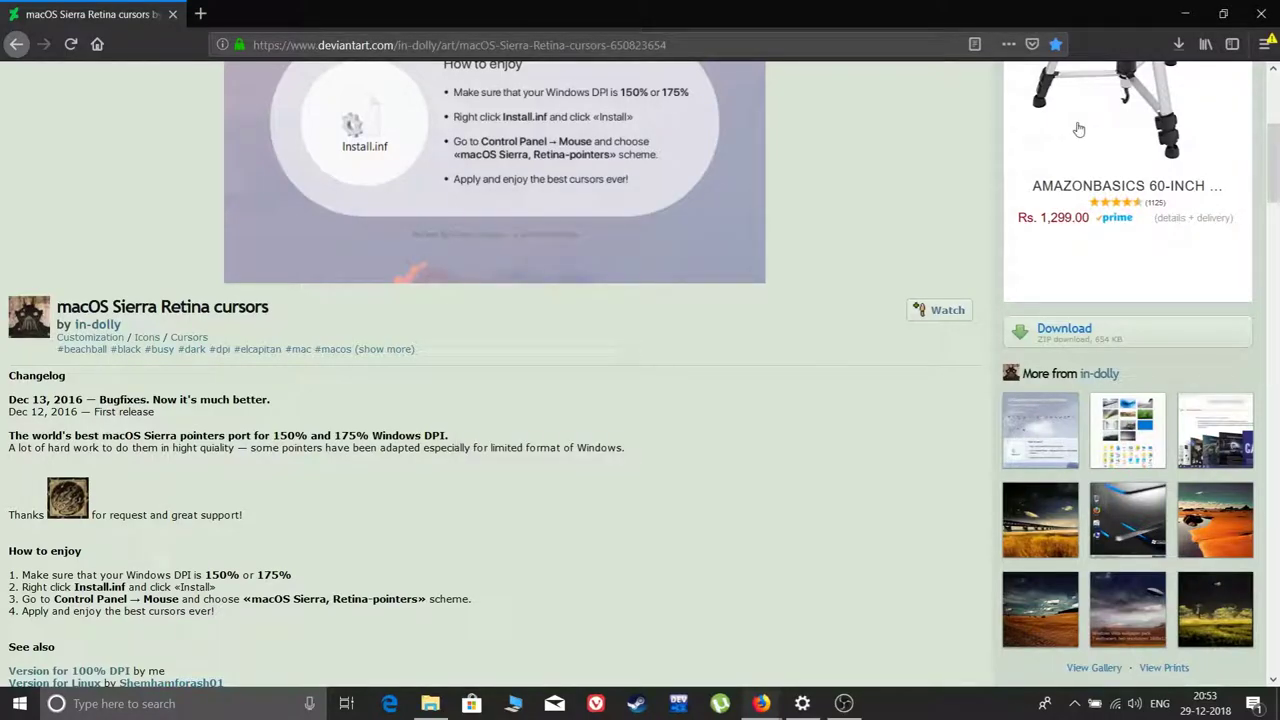
click(1184, 14)
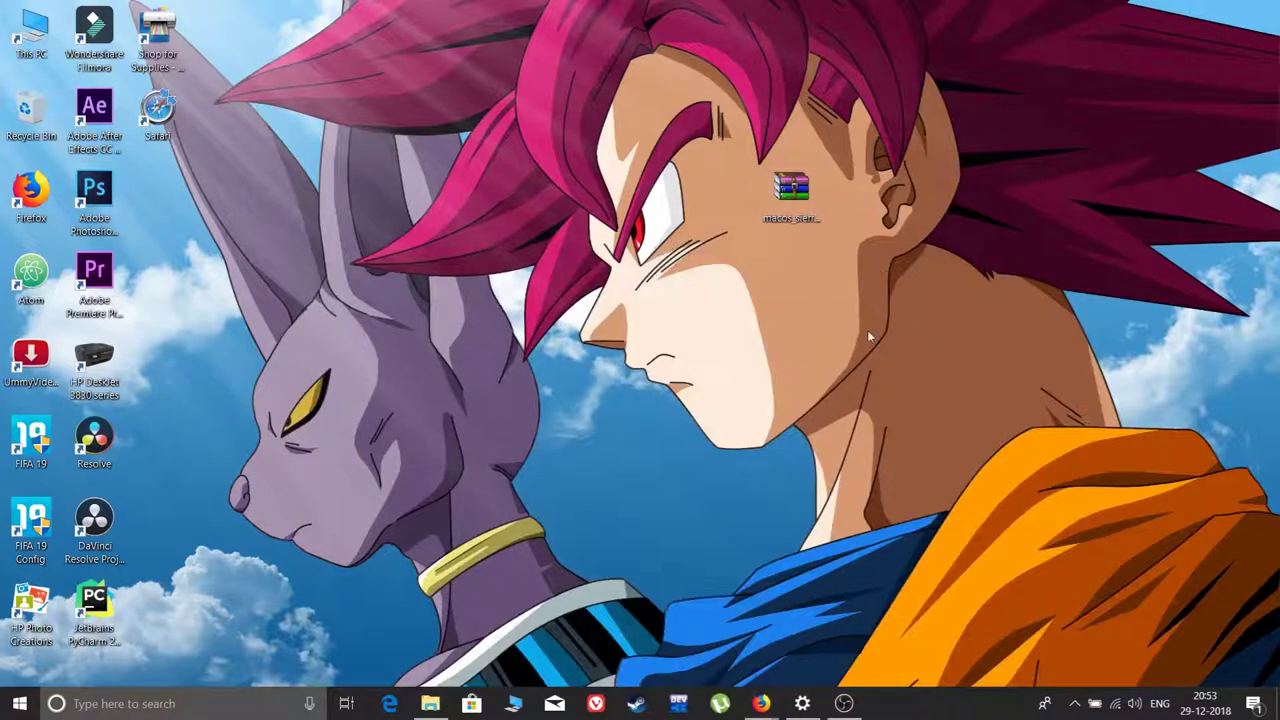
Extract the macOS Sierra Retina cursors archive with WinRAR into its own folder on the desktop
click(785, 197)
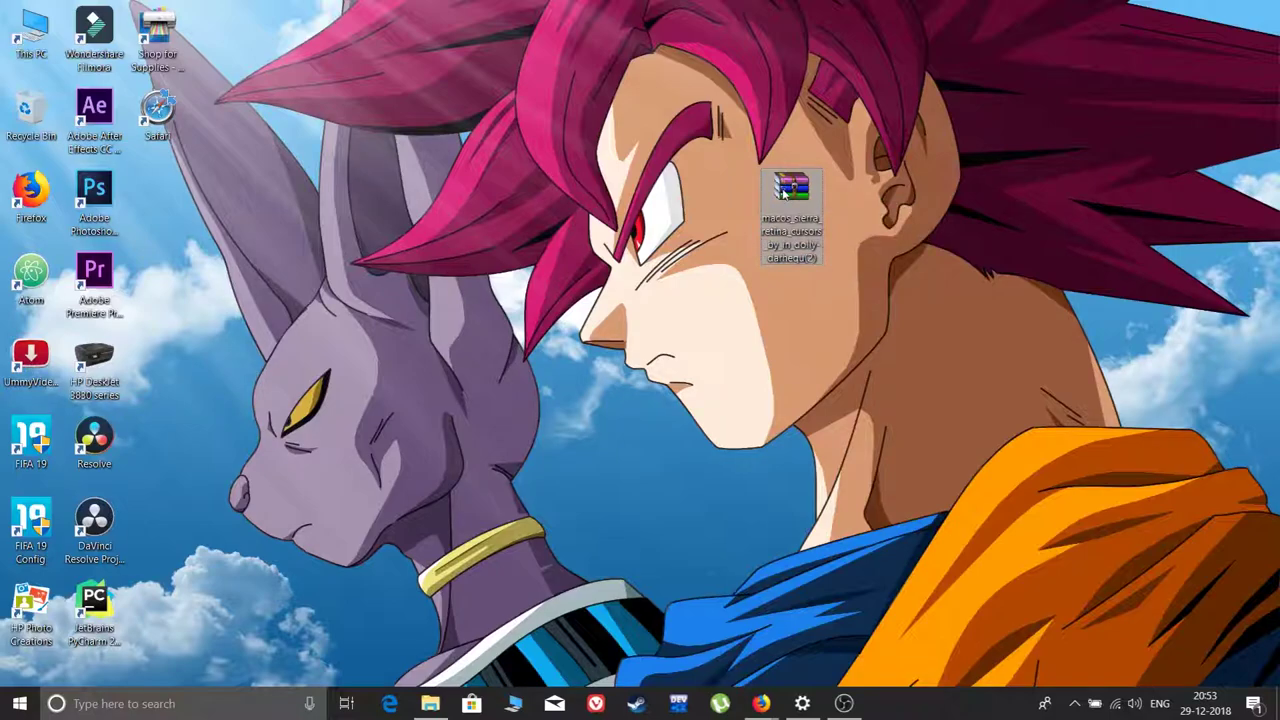
right_click(785, 197)
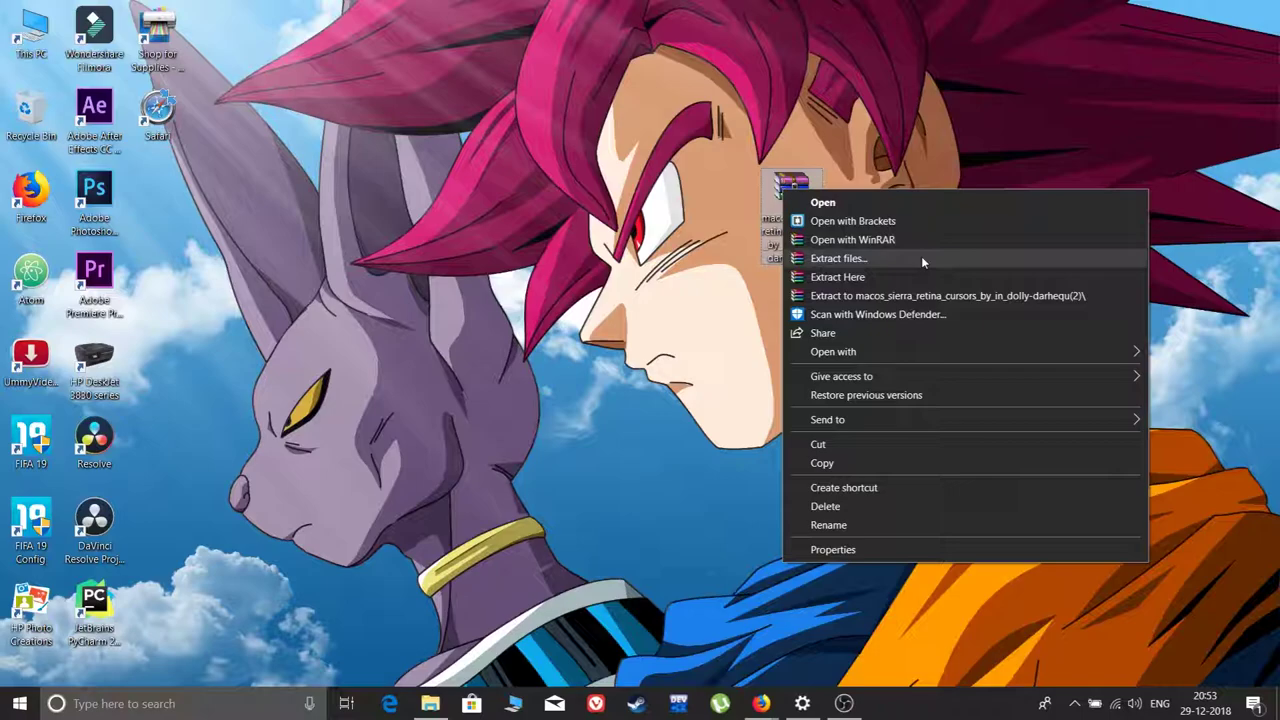
click(864, 259)
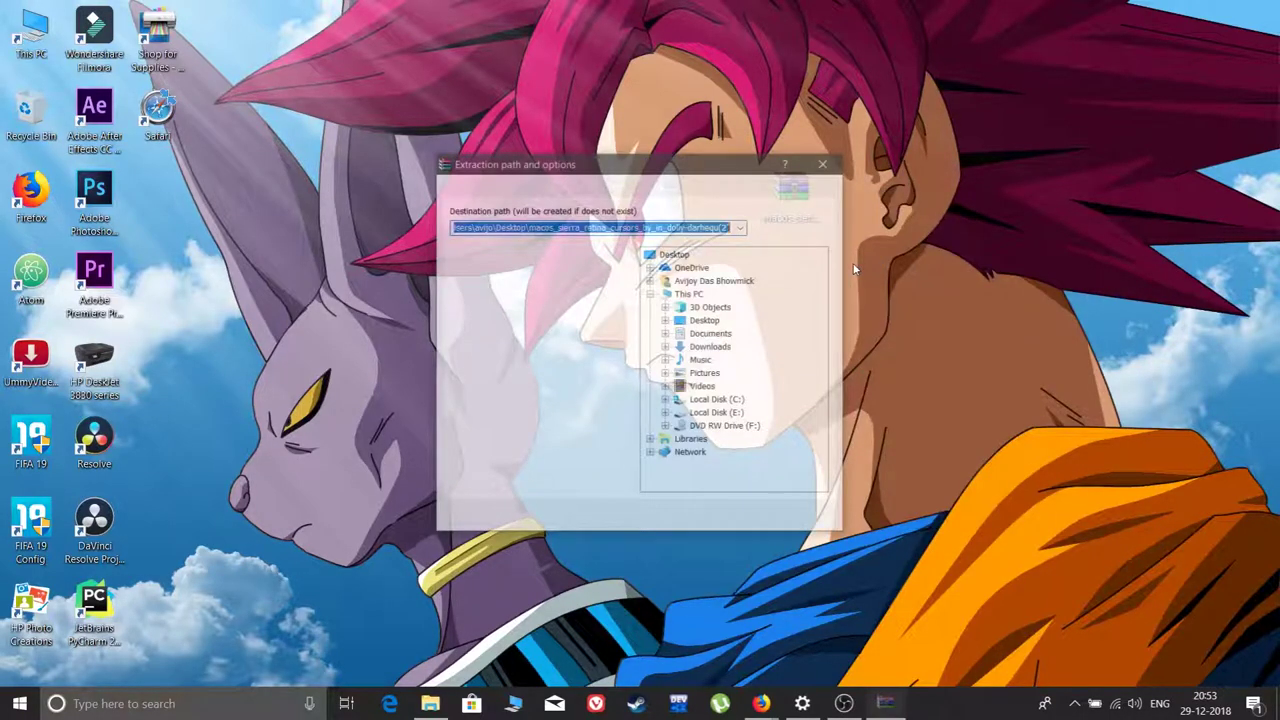
click(677, 517)
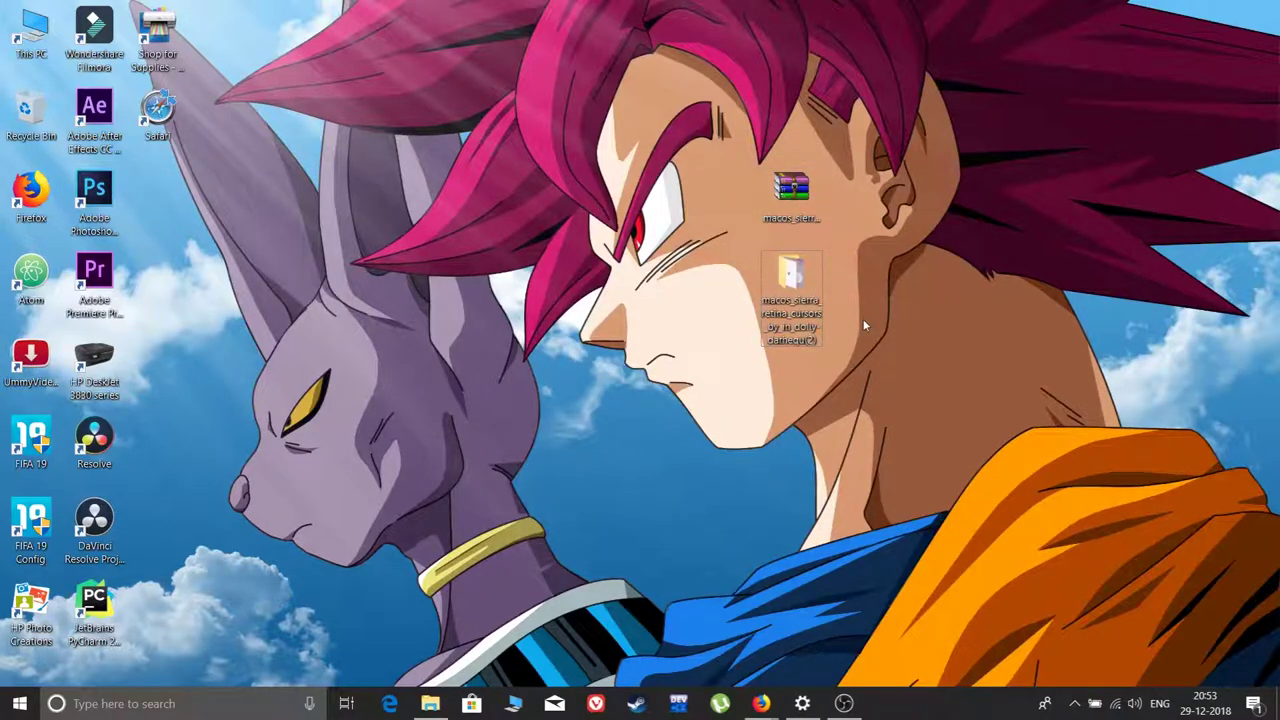
Open the extracted cursors folder and view the contents of its Install setup information file, then close them
double_click(795, 275)
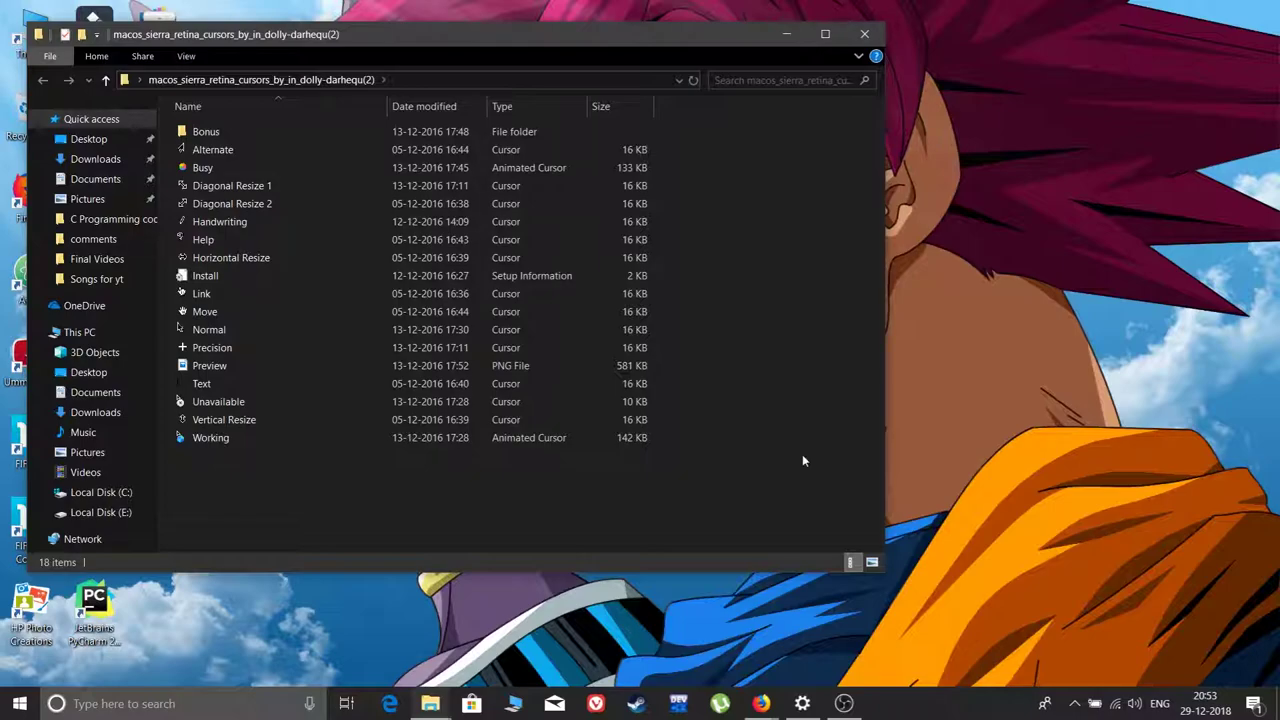
drag(766, 151, 634, 471)
click(634, 471)
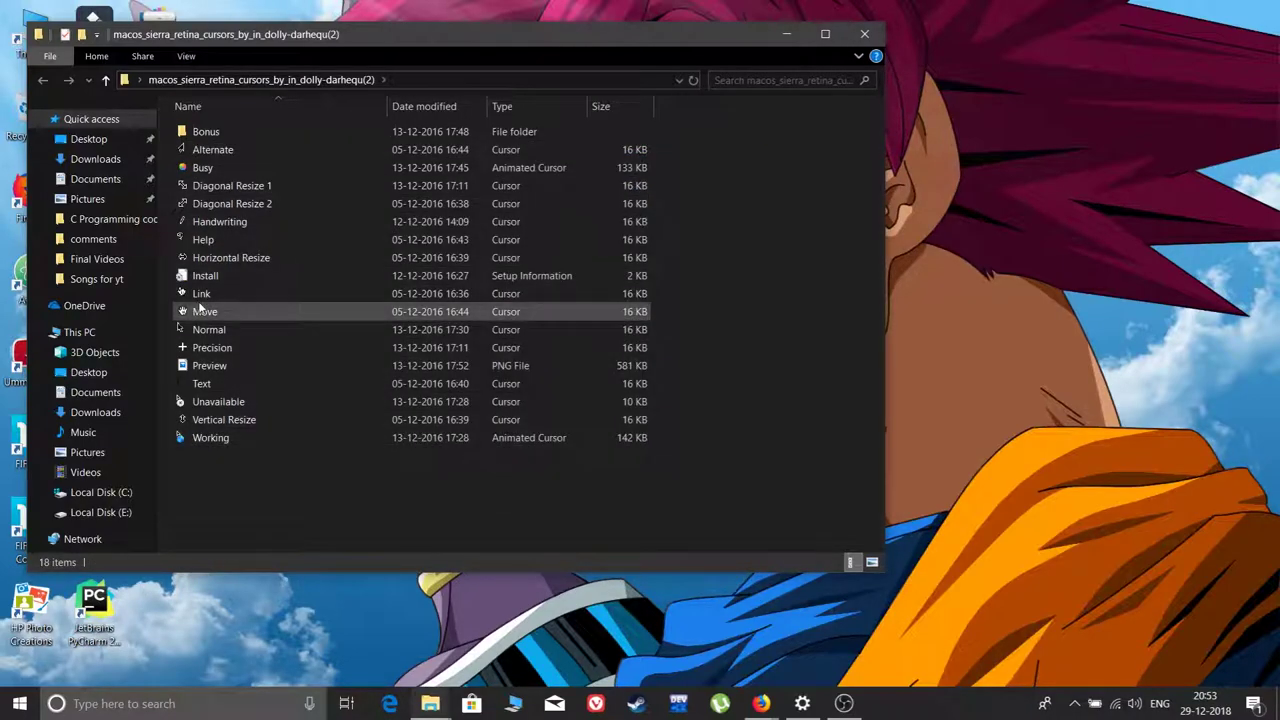
click(269, 280)
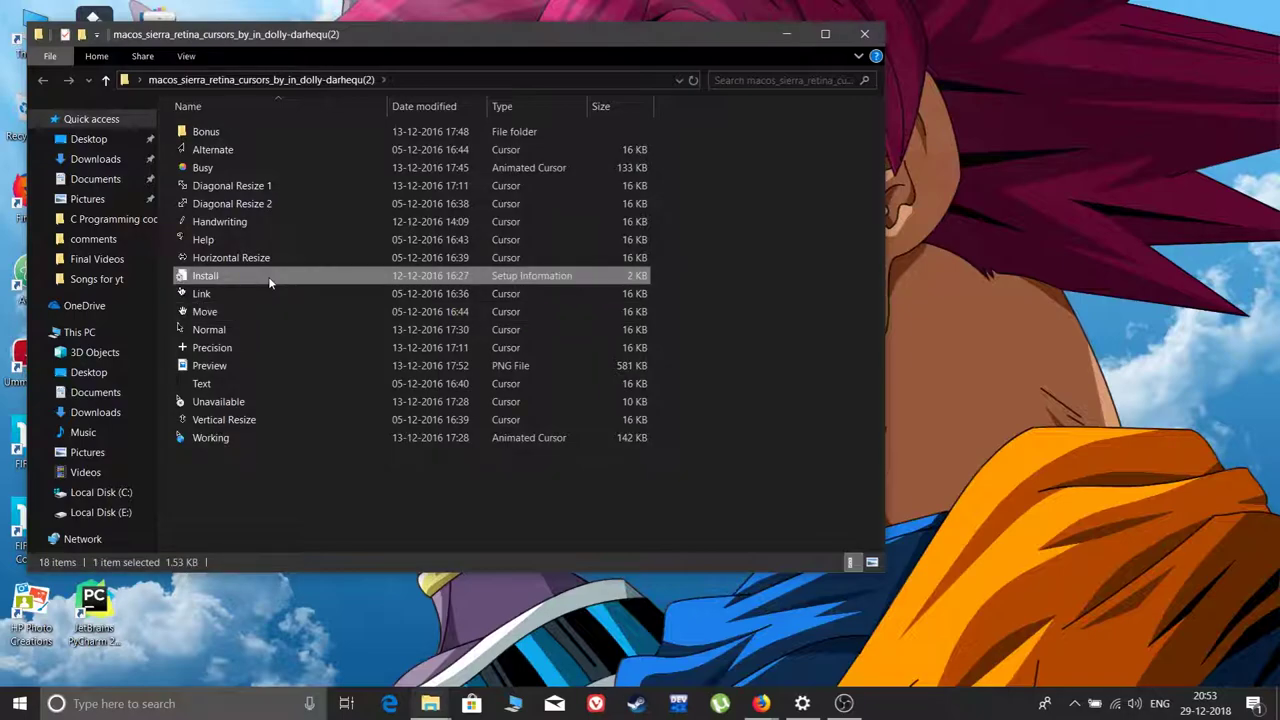
double_click(256, 281)
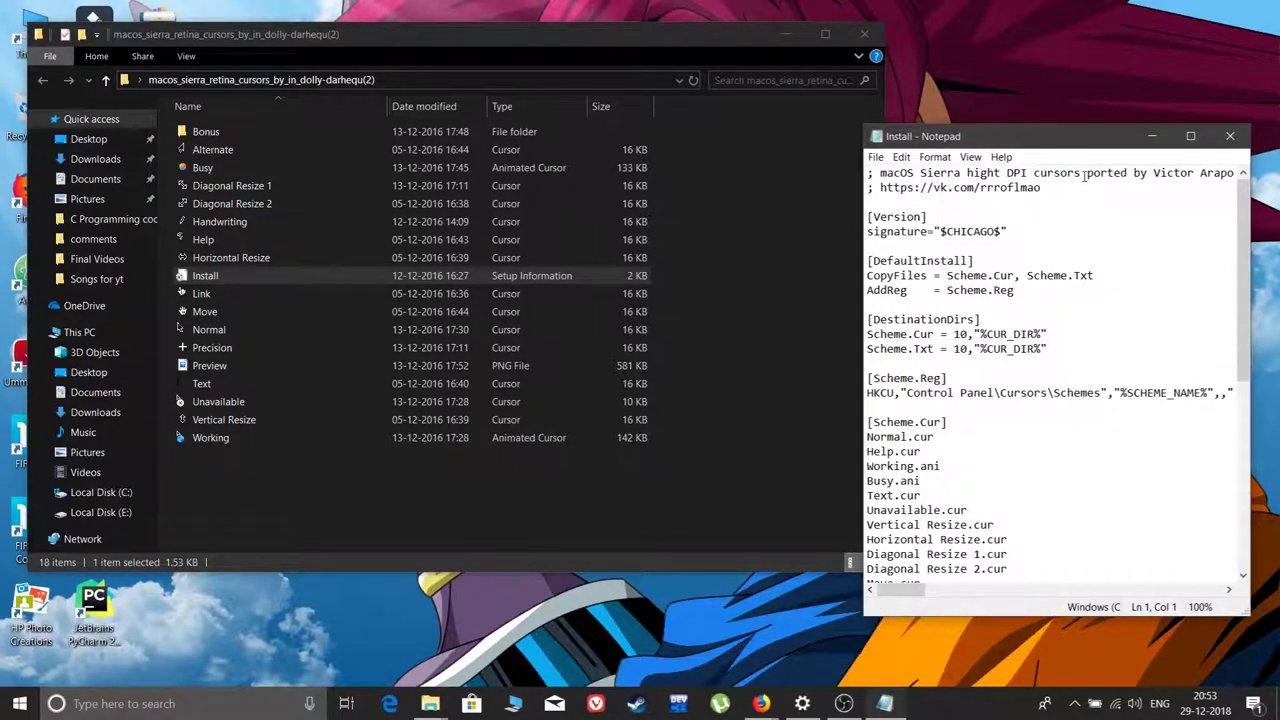
key(alt+F4)
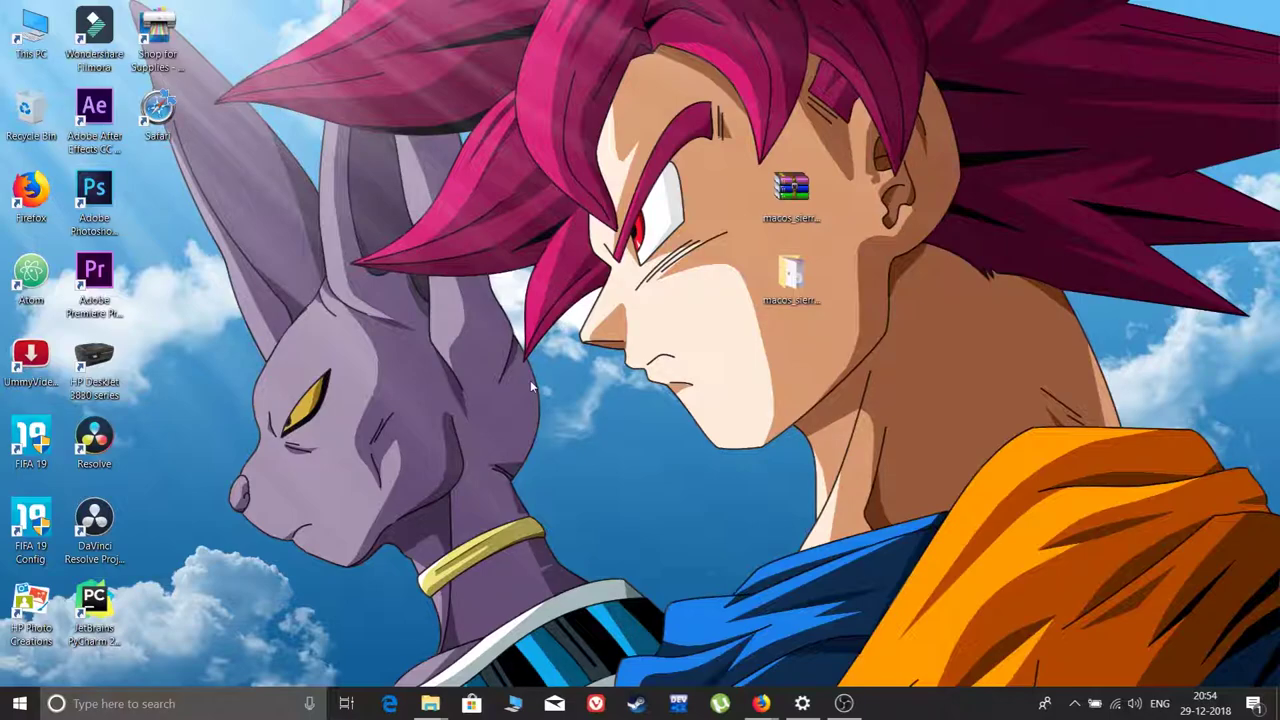
Search Windows for "mouse" and open Mouse settings
click(224, 704)
text(mous)
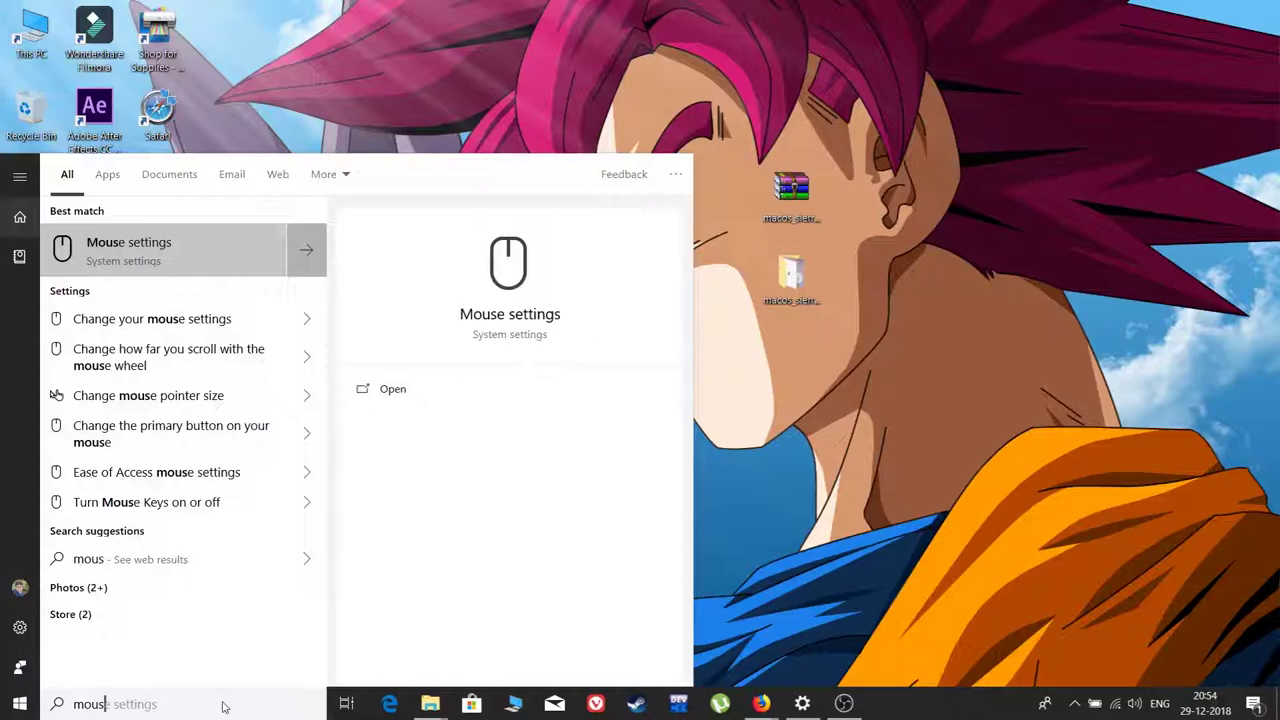
text(e)
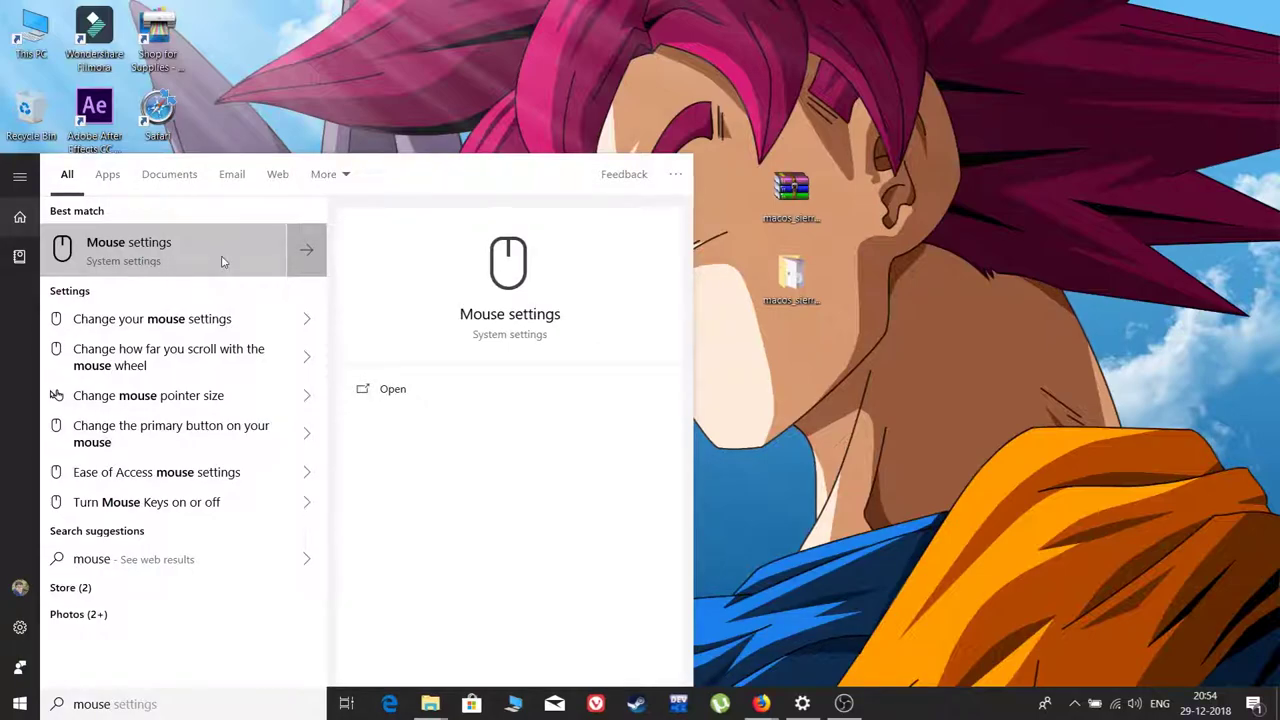
click(224, 261)
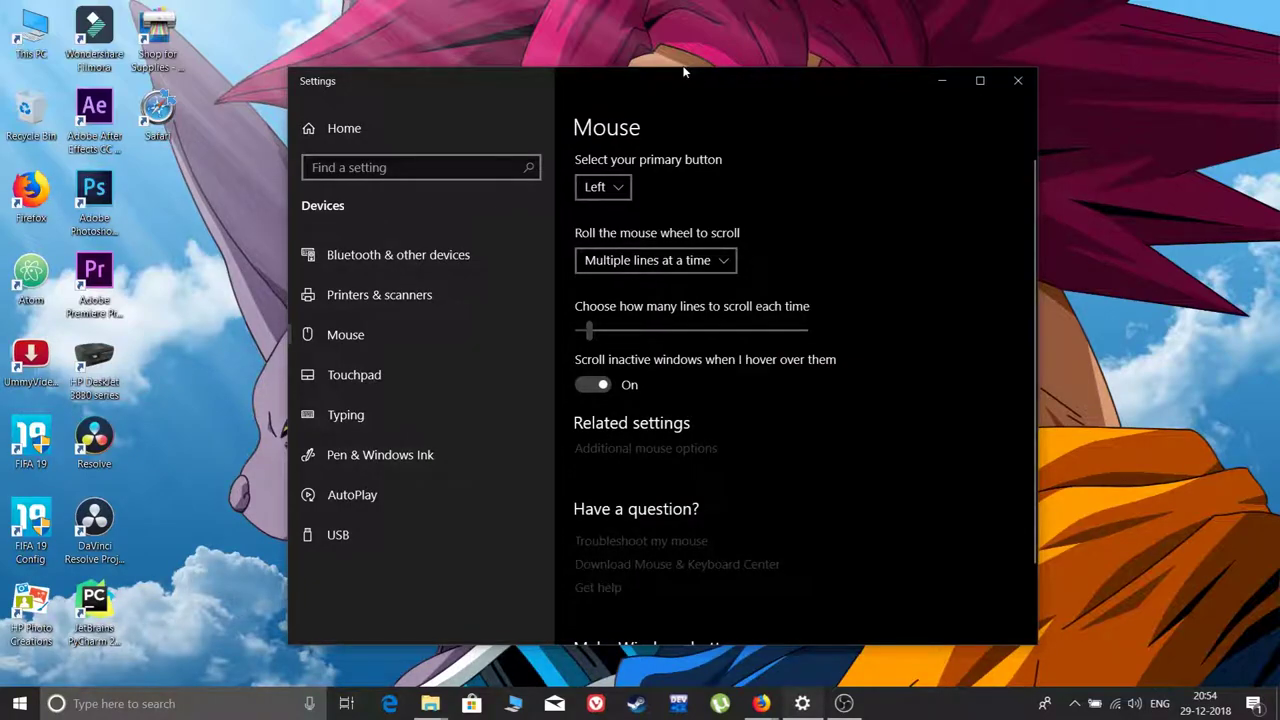
Open the additional mouse options and show the pointer scheme settings in Mouse Properties
drag(684, 72, 617, 45)
scroll(641, 352, down, 2)
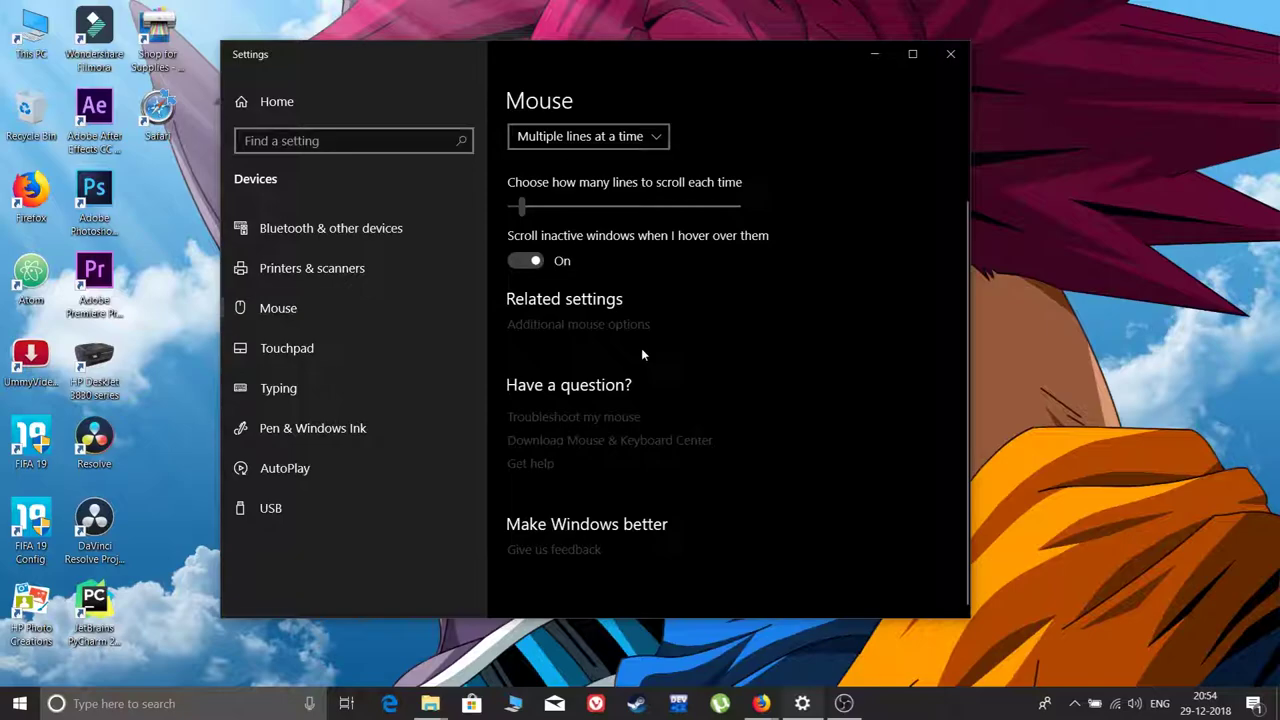
click(578, 324)
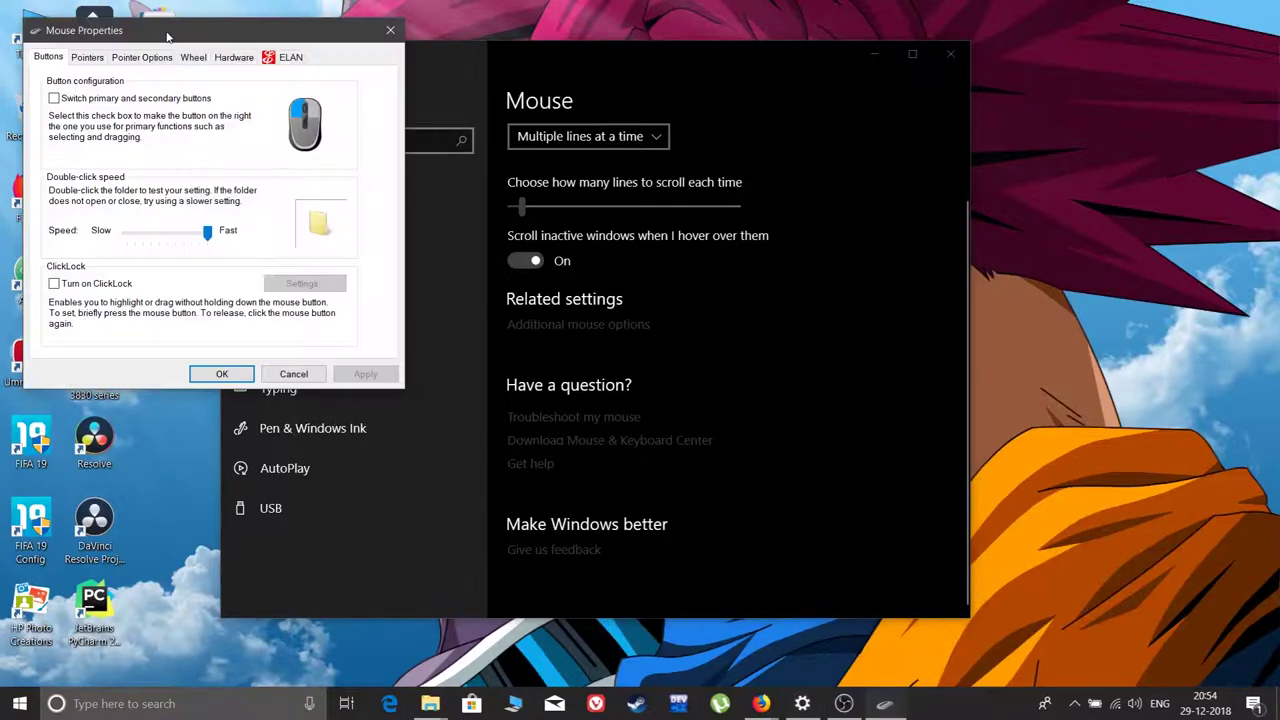
drag(167, 37, 537, 141)
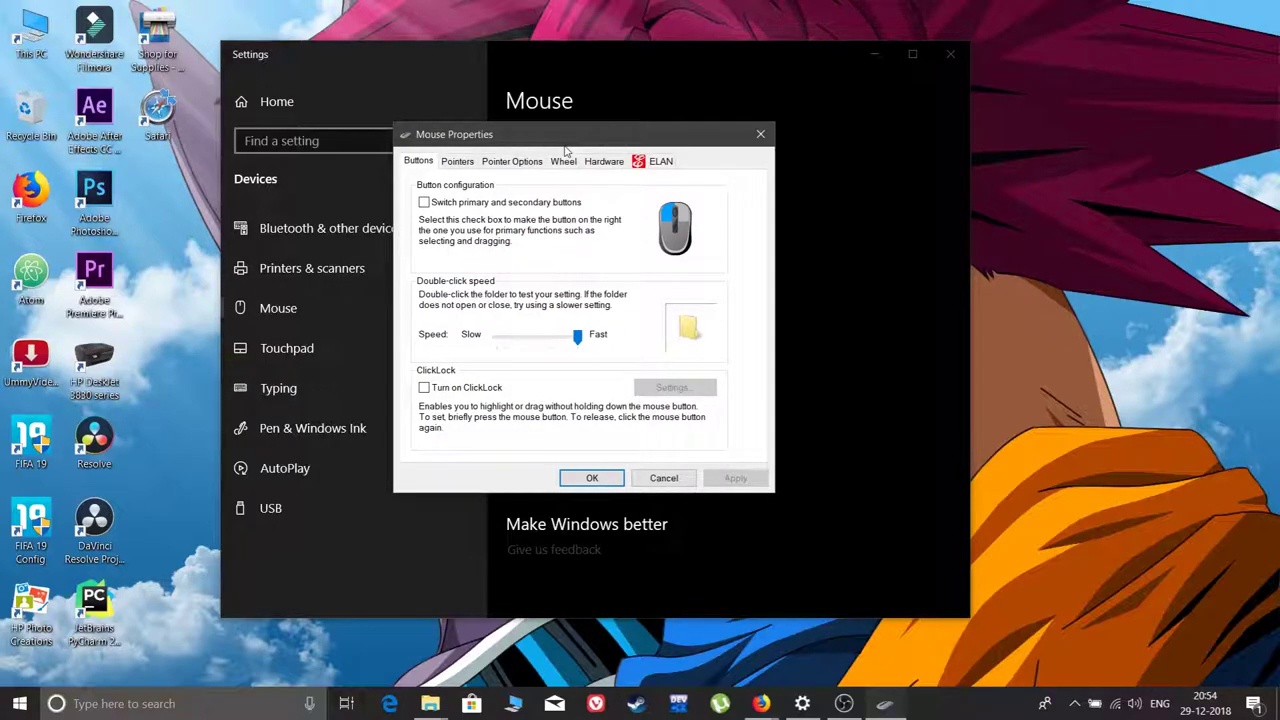
click(457, 161)
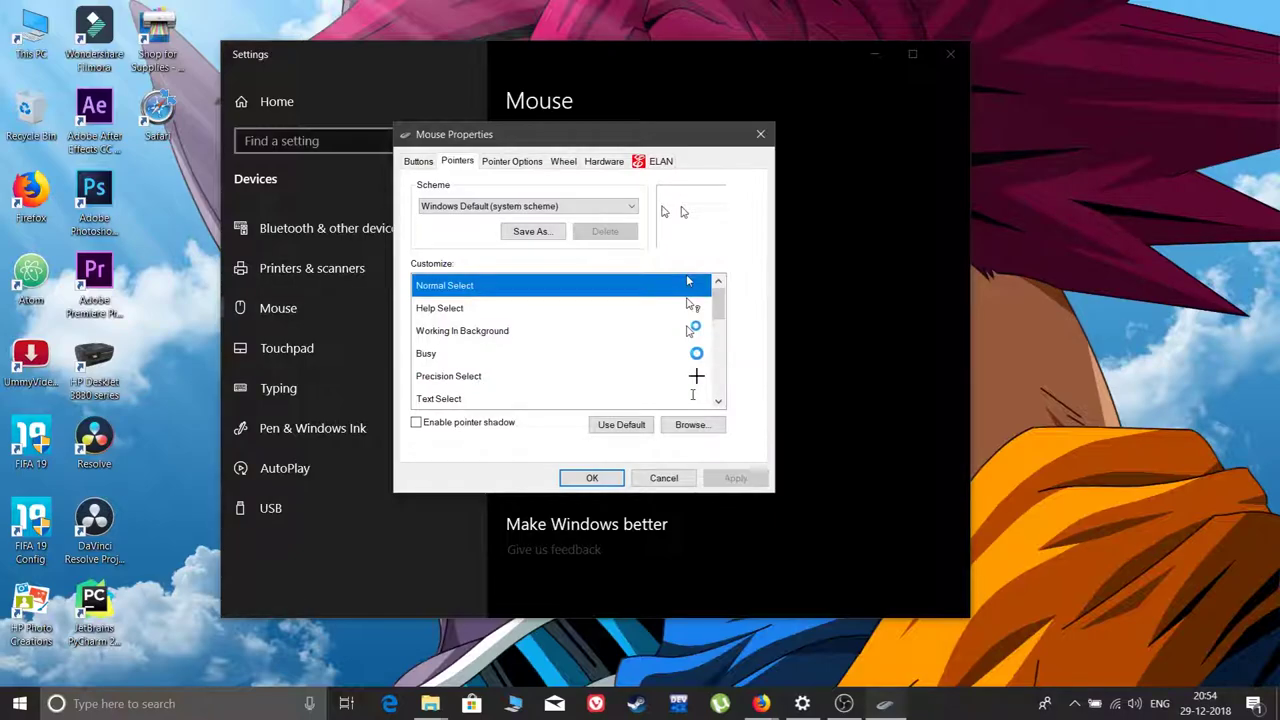
Apply the "macOS Sierra, Retina-pointers" scheme, agree to replace the original scheme, and close Mouse Properties
click(630, 206)
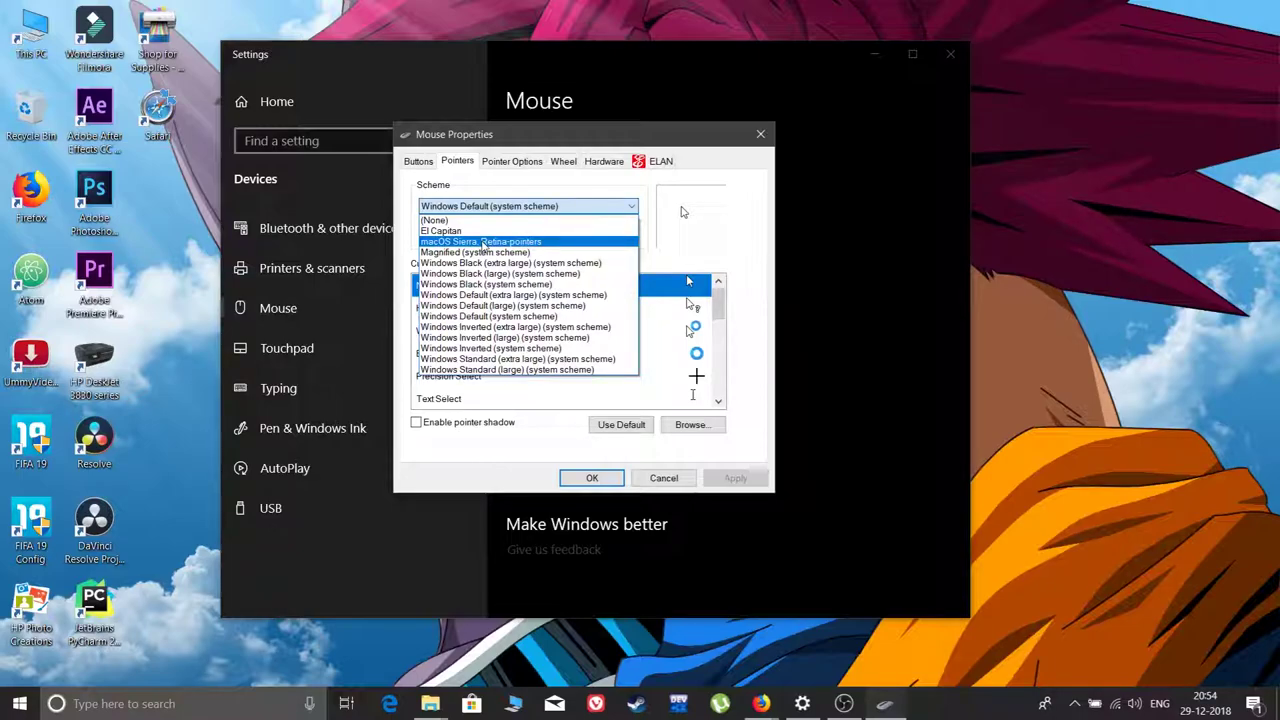
click(483, 242)
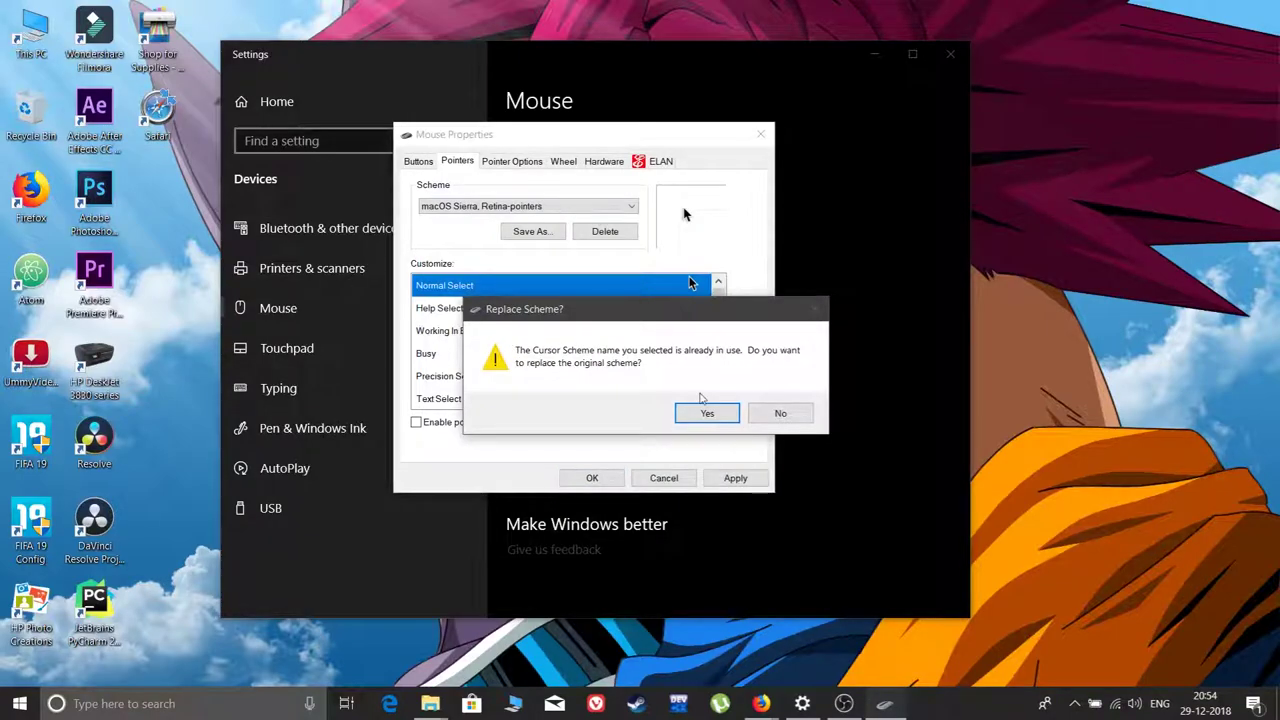
click(707, 413)
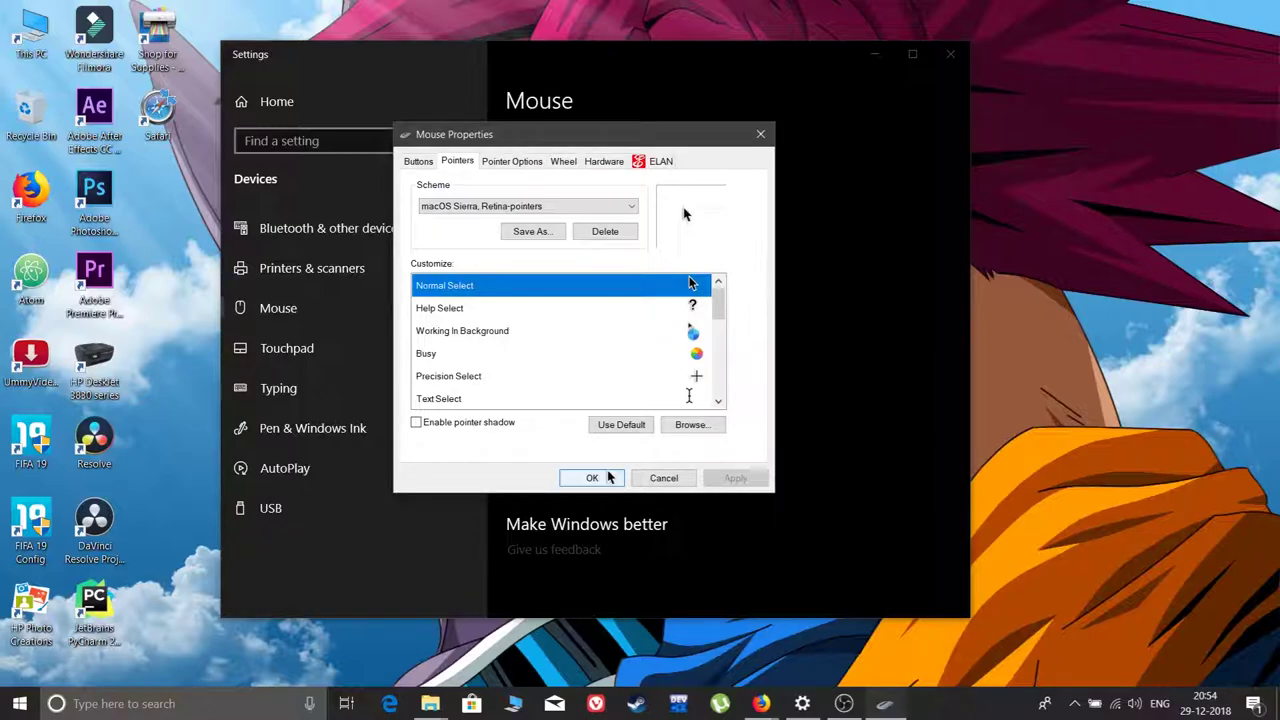
click(608, 478)
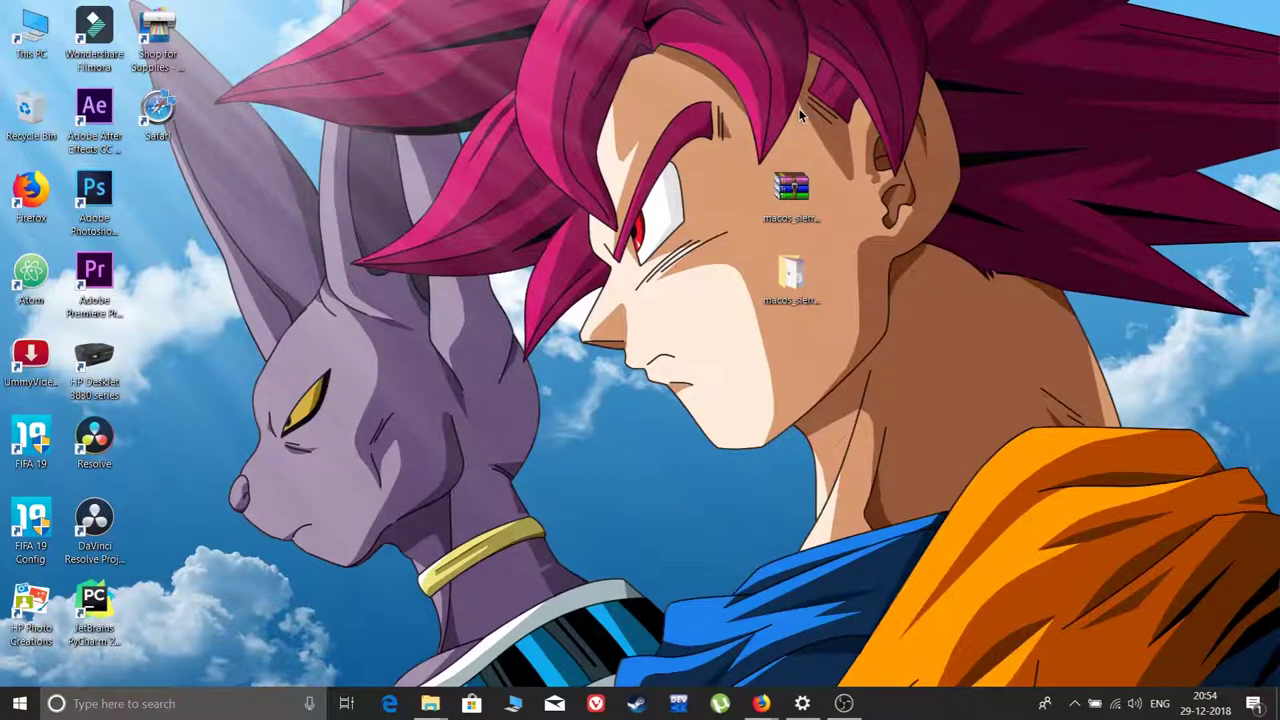
Switch back to Firefox and review the cursor preview and "How to enjoy" installation instructions on the macOS Sierra Retina cursors page
click(763, 704)
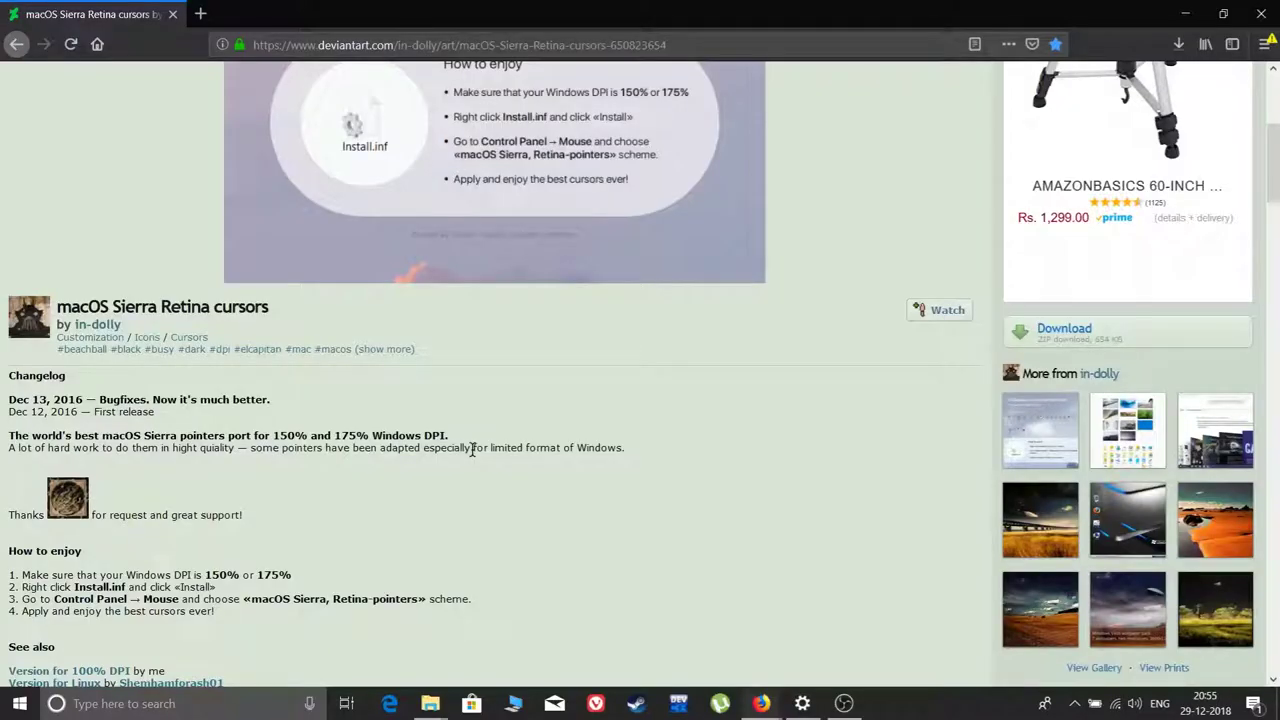
scroll(473, 449, up, 3)
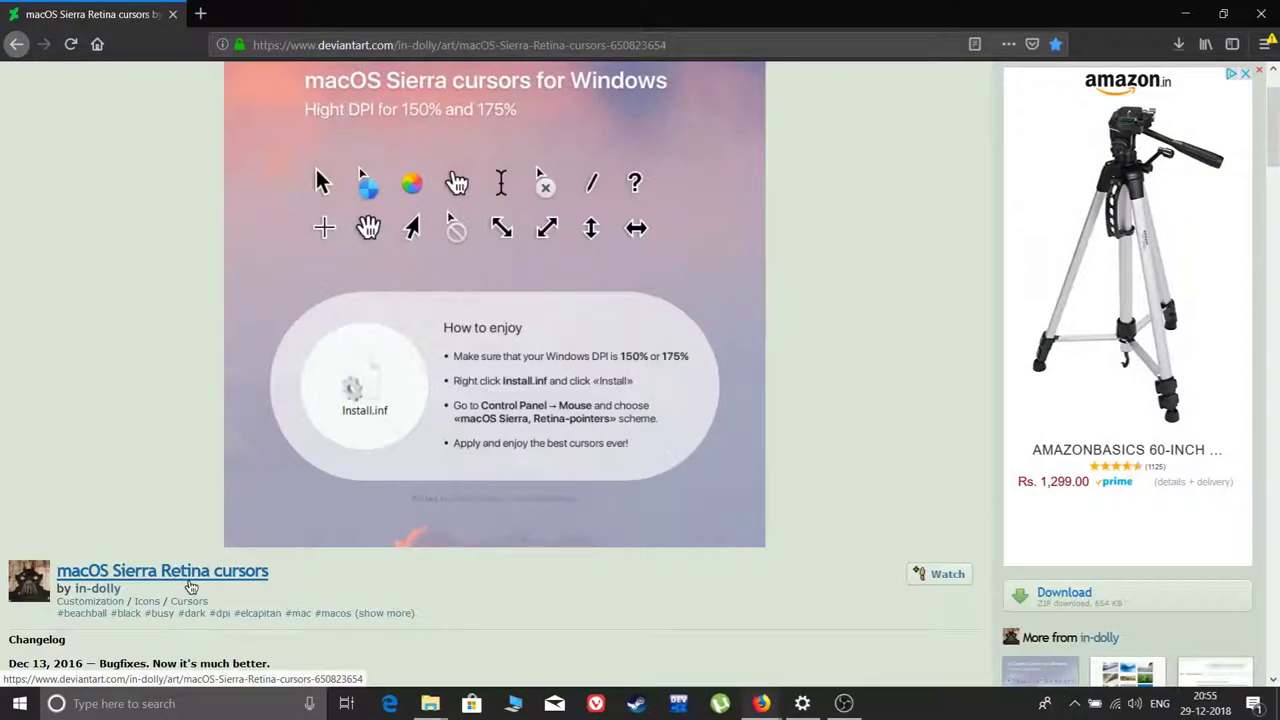
scroll(289, 473, down, 5)
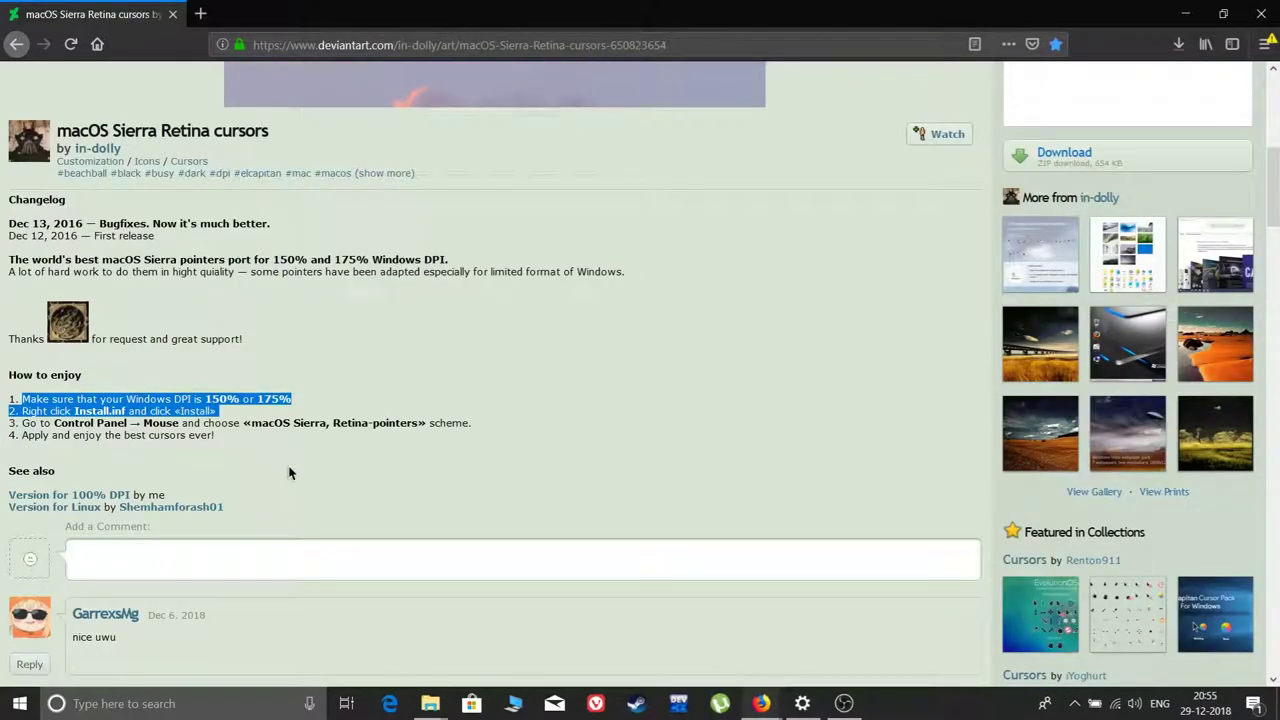
scroll(289, 473, up, 3)
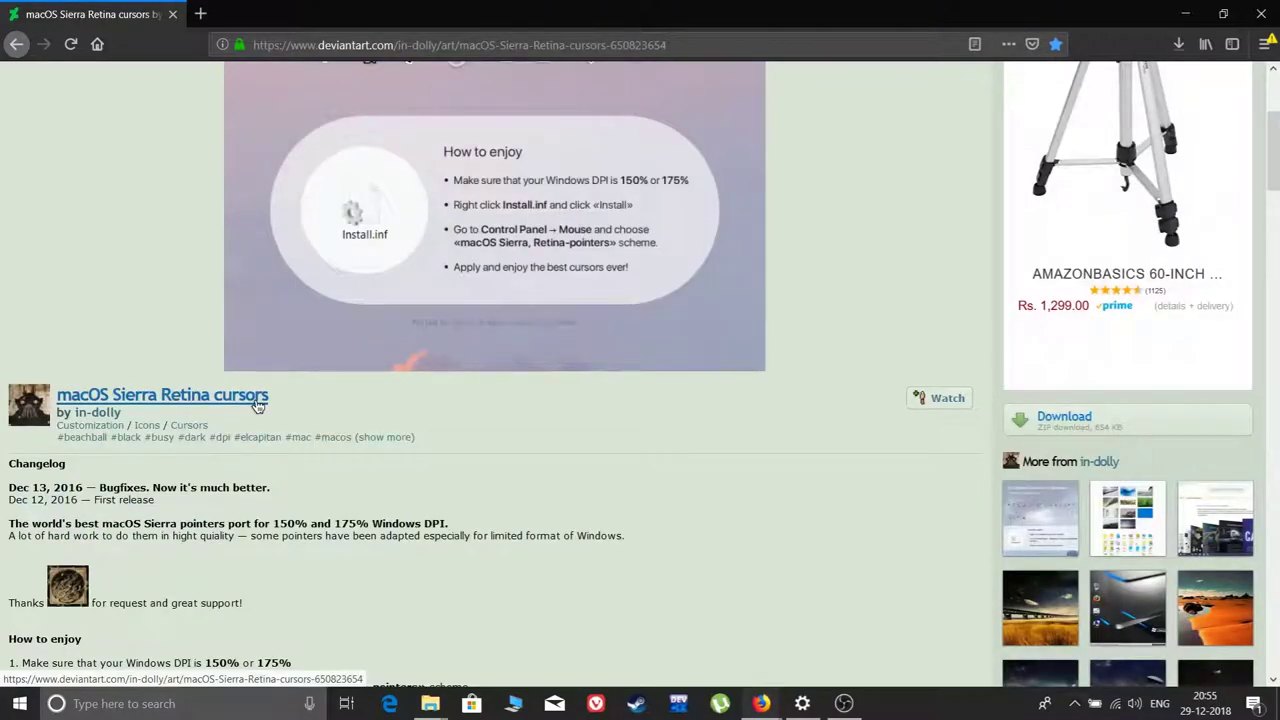
scroll(258, 405, up, 3)
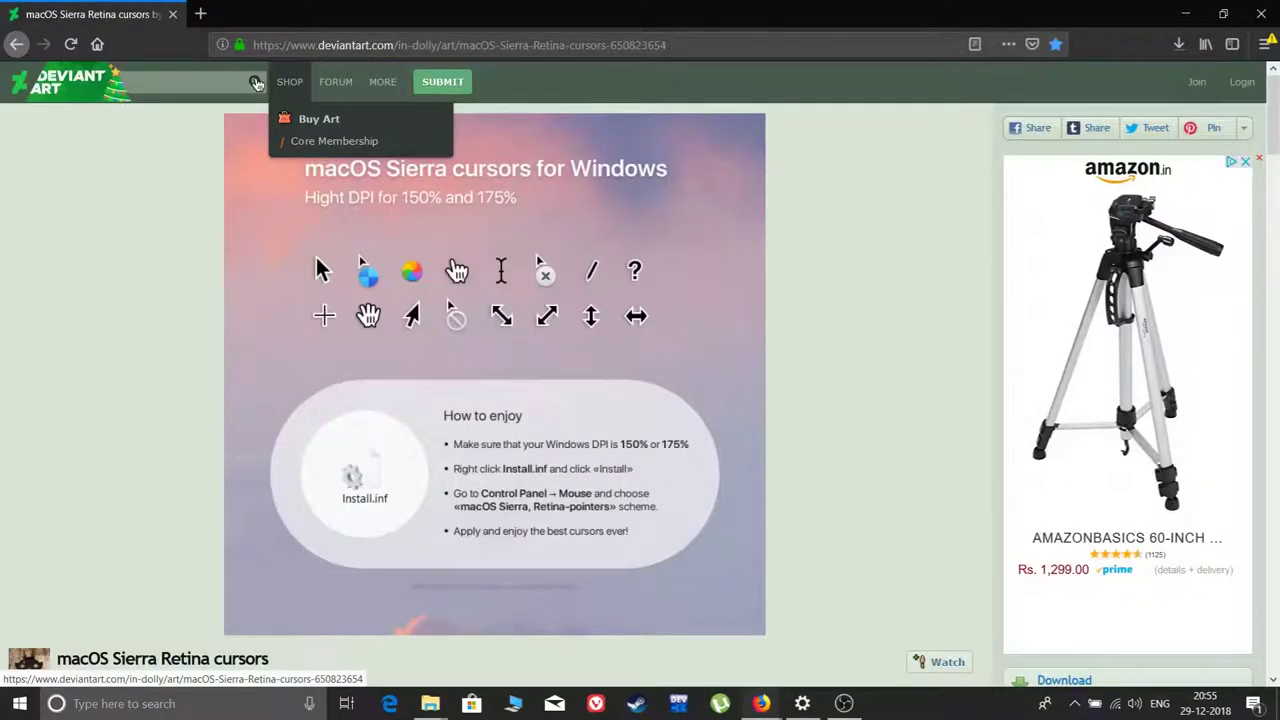